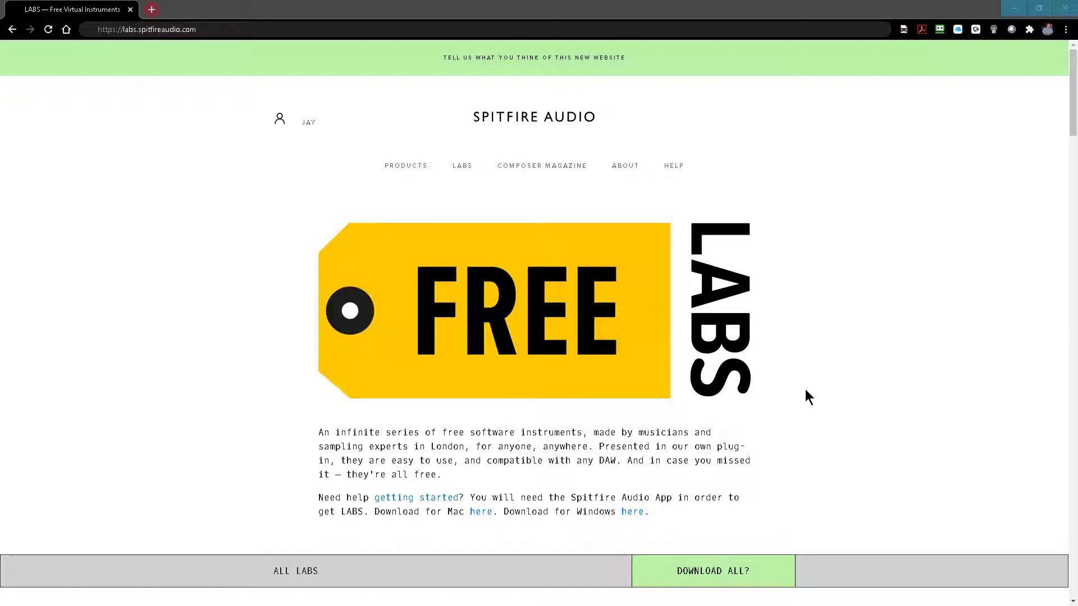
middle_click(806, 396)
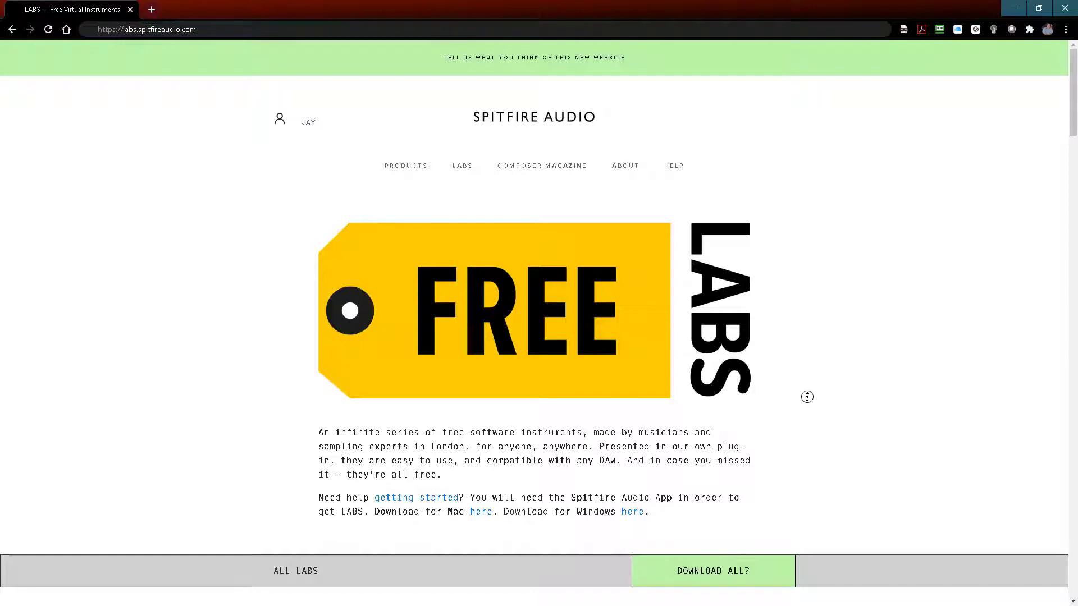
scroll(807, 397, down, 6)
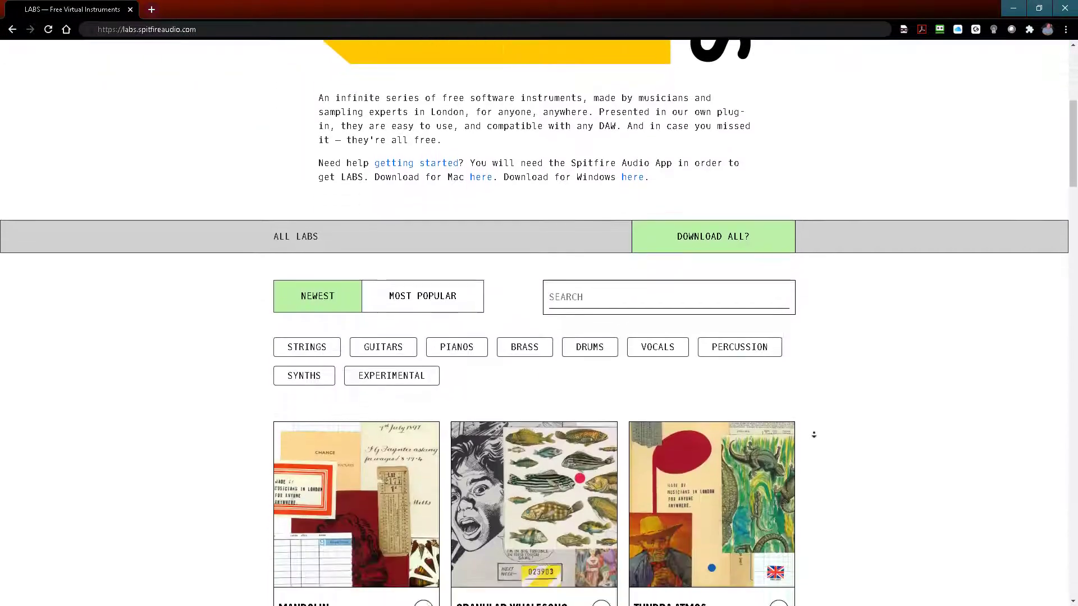
scroll(813, 435, down, 11)
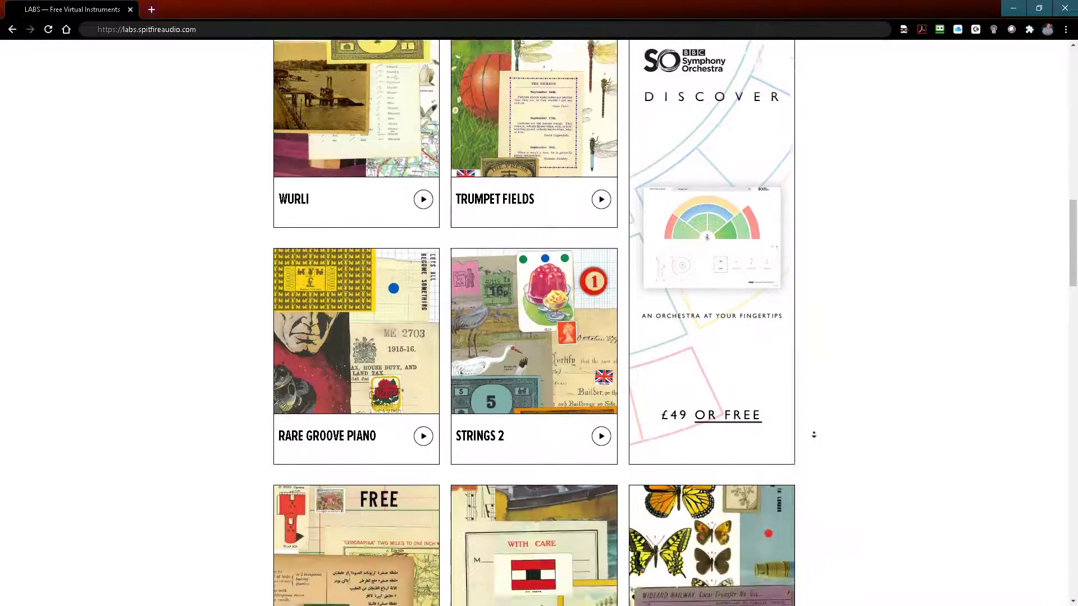
scroll(813, 435, down, 12)
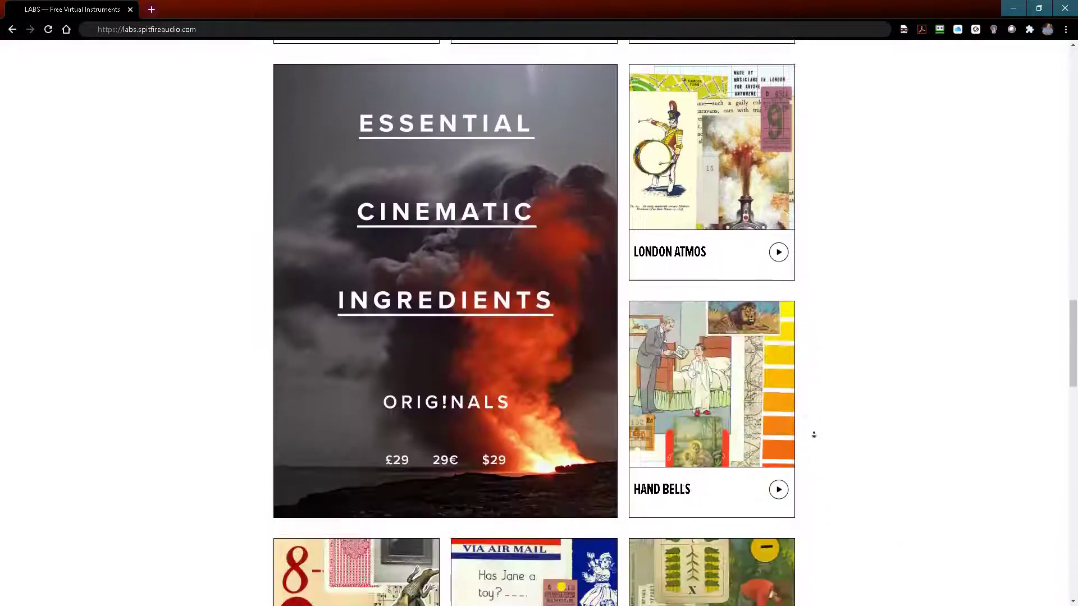
scroll(813, 435, down, 12)
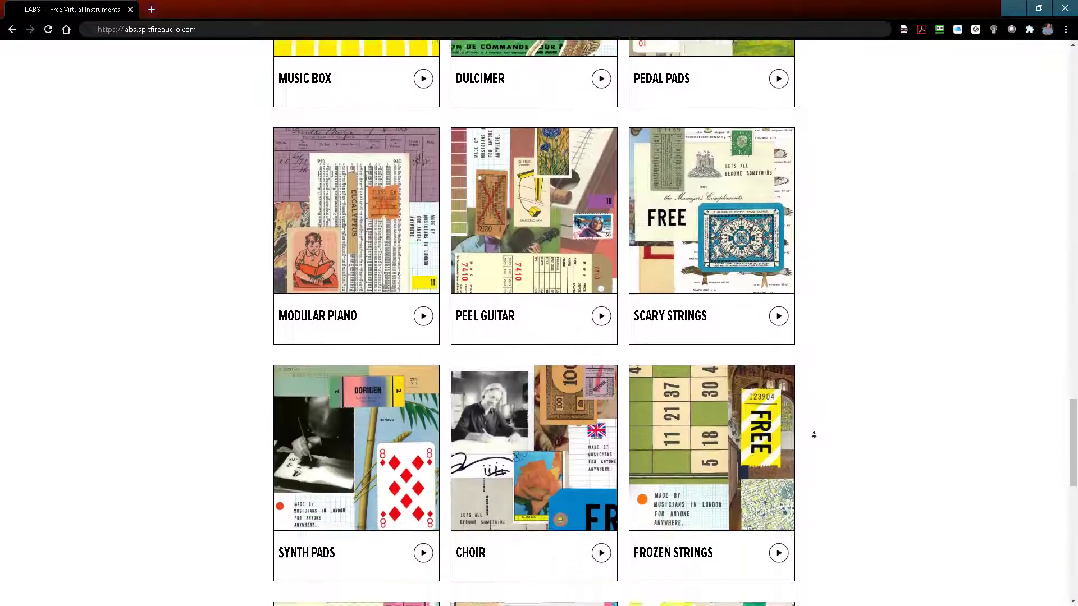
scroll(813, 435, down, 12)
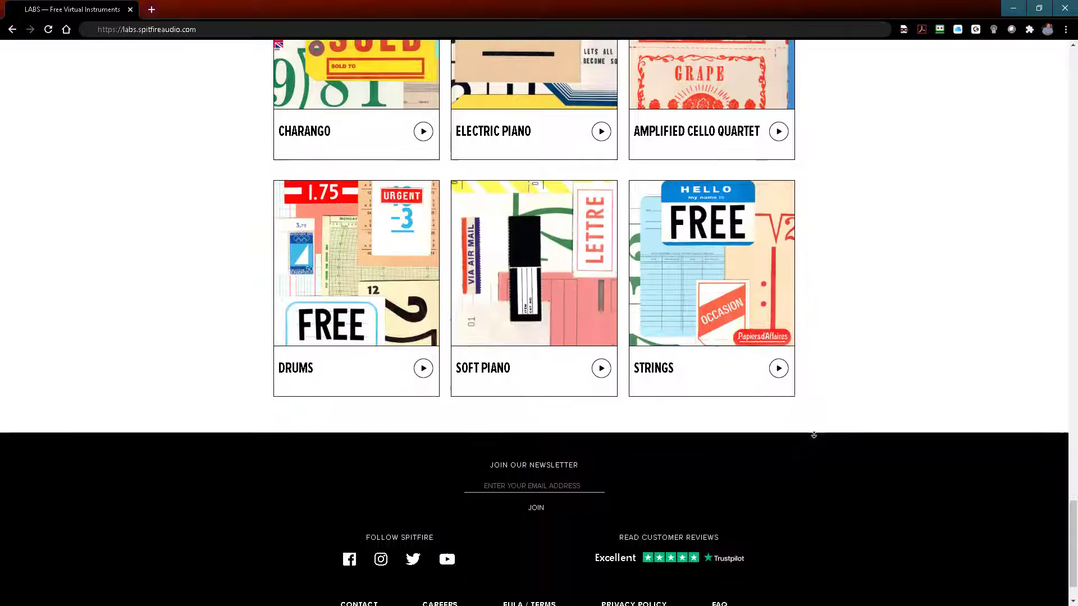
scroll(813, 435, down, 1)
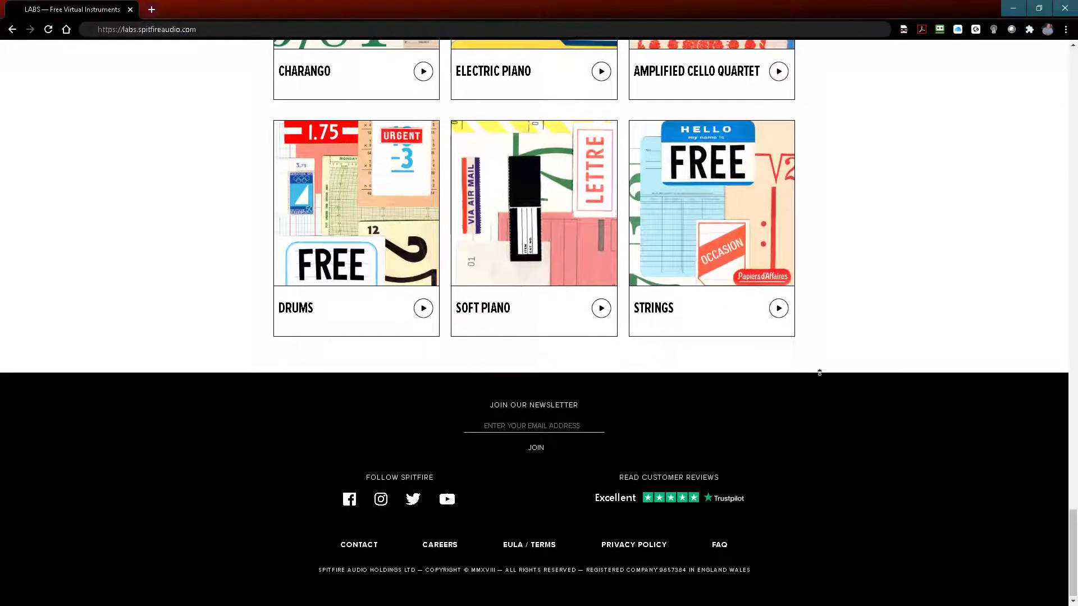
scroll(820, 372, up, 6)
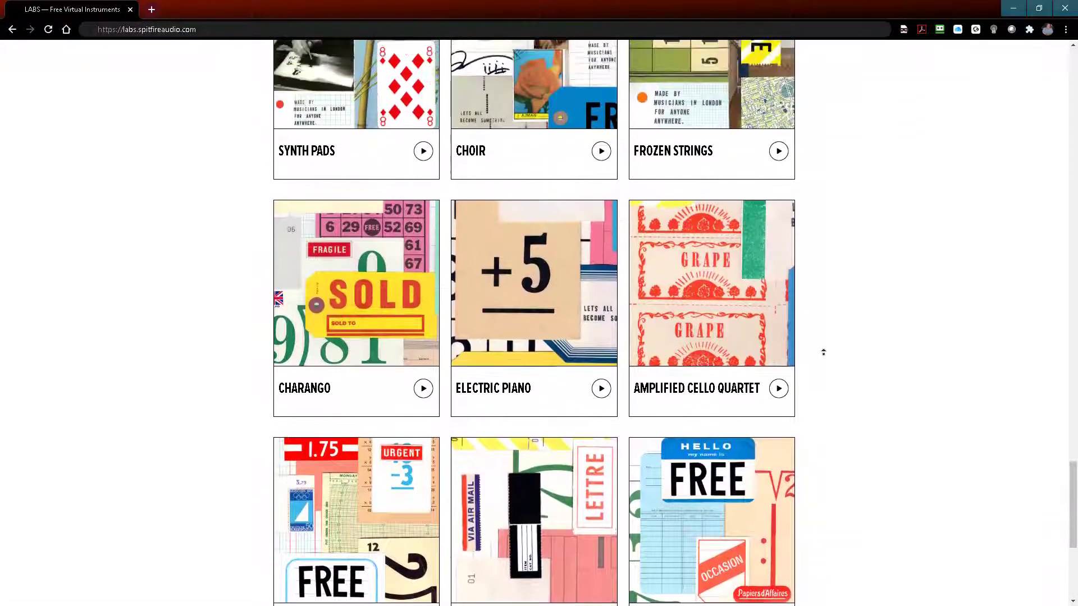
scroll(823, 352, up, 7)
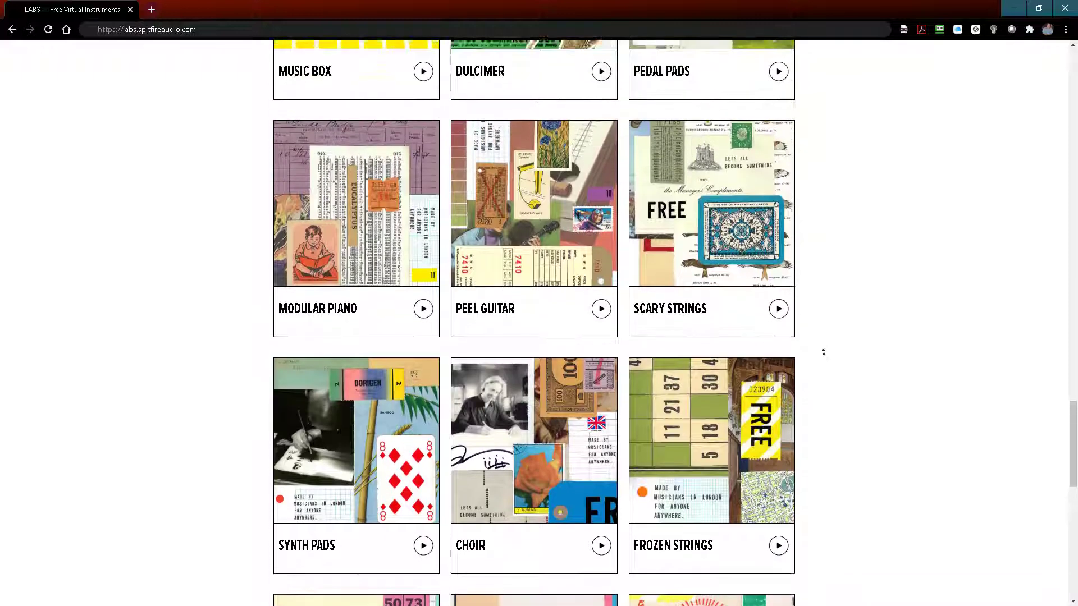
scroll(823, 352, up, 7)
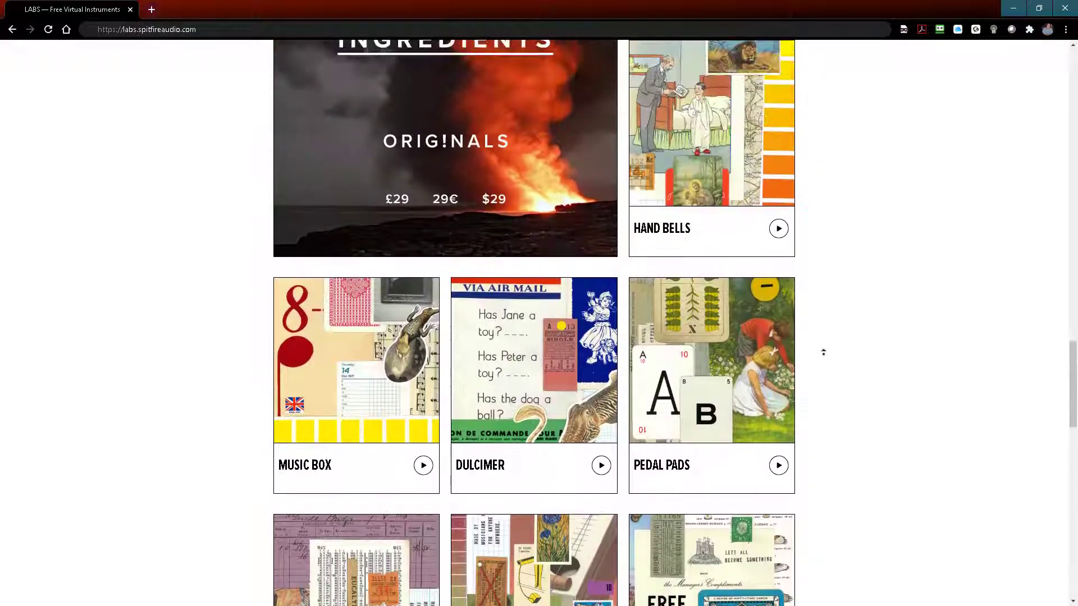
scroll(824, 351, up, 7)
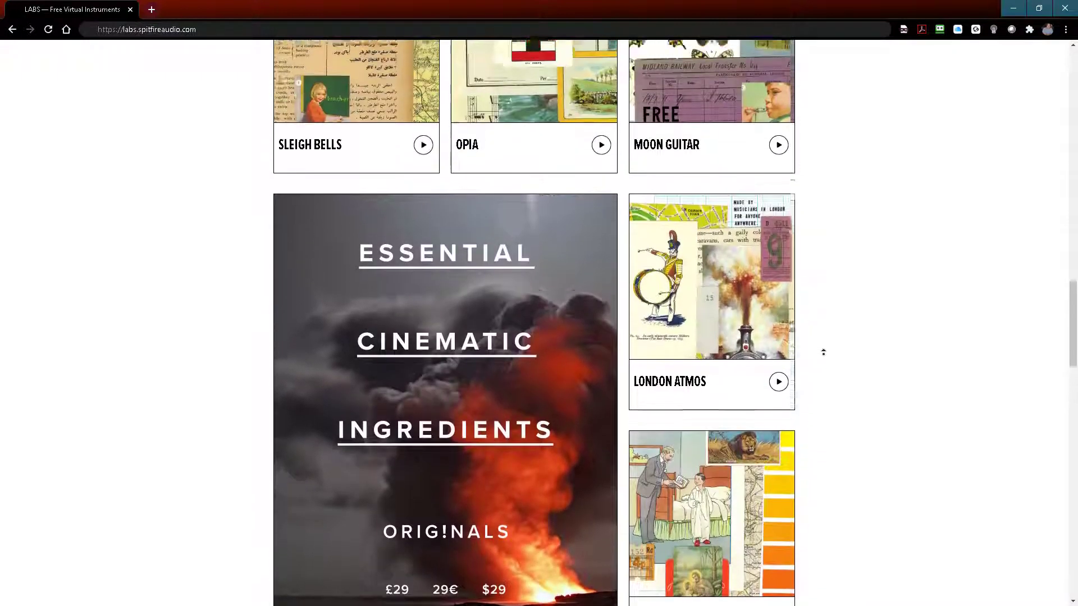
scroll(824, 352, up, 7)
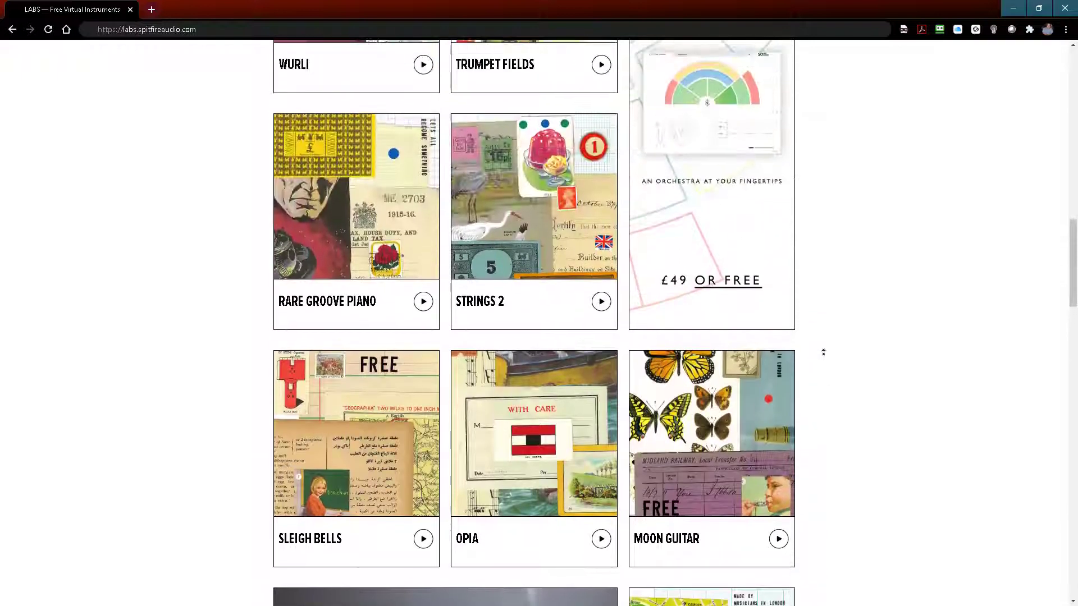
scroll(824, 352, up, 7)
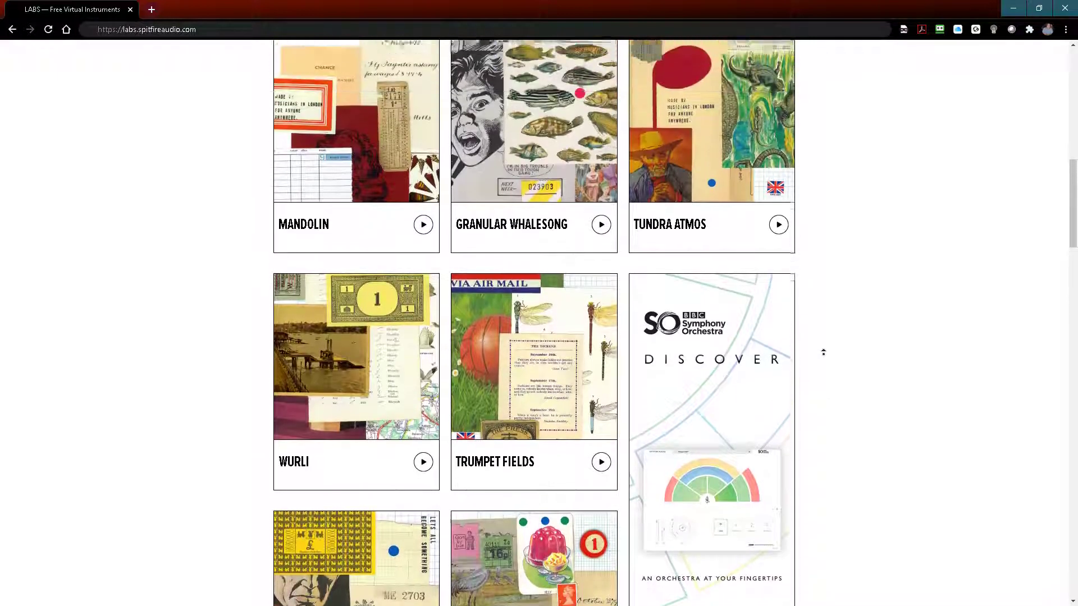
scroll(824, 352, up, 7)
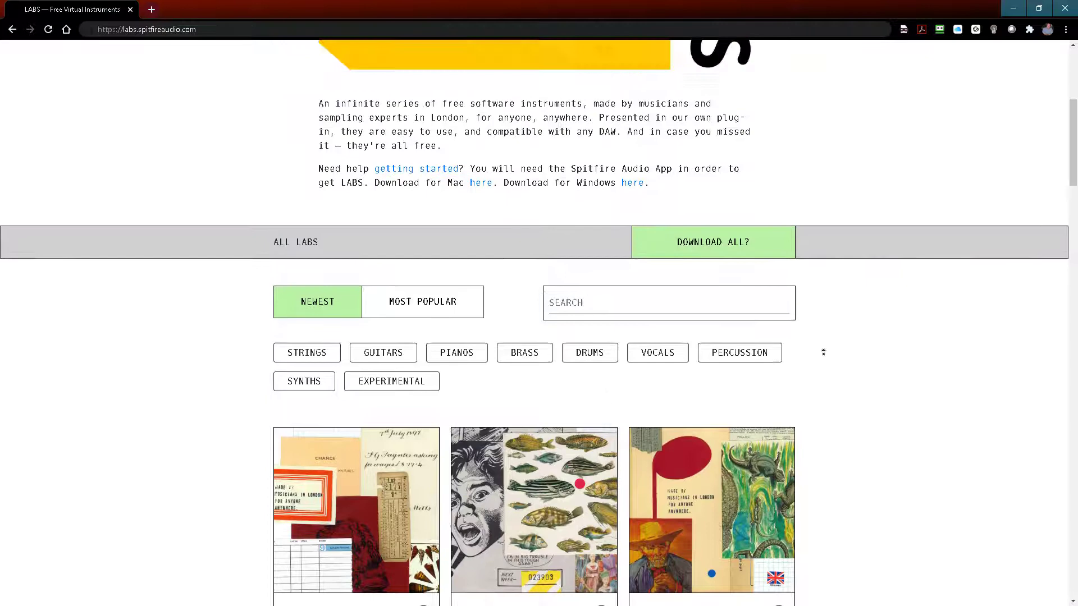
scroll(823, 352, up, 6)
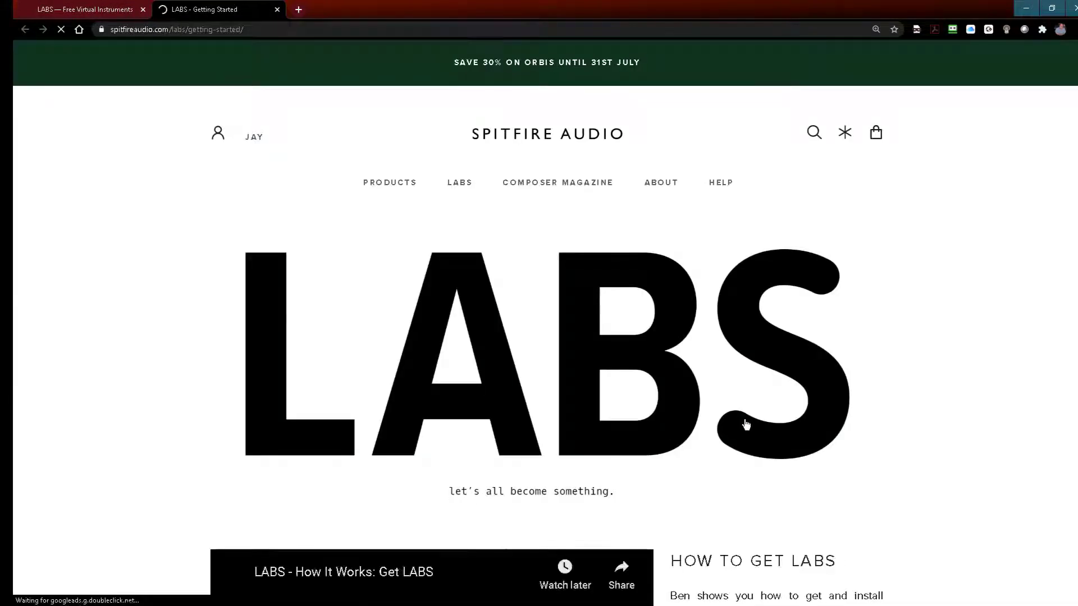
Scroll through the LABS Getting Started tutorial videos and back up the page
scroll(975, 395, down, 4)
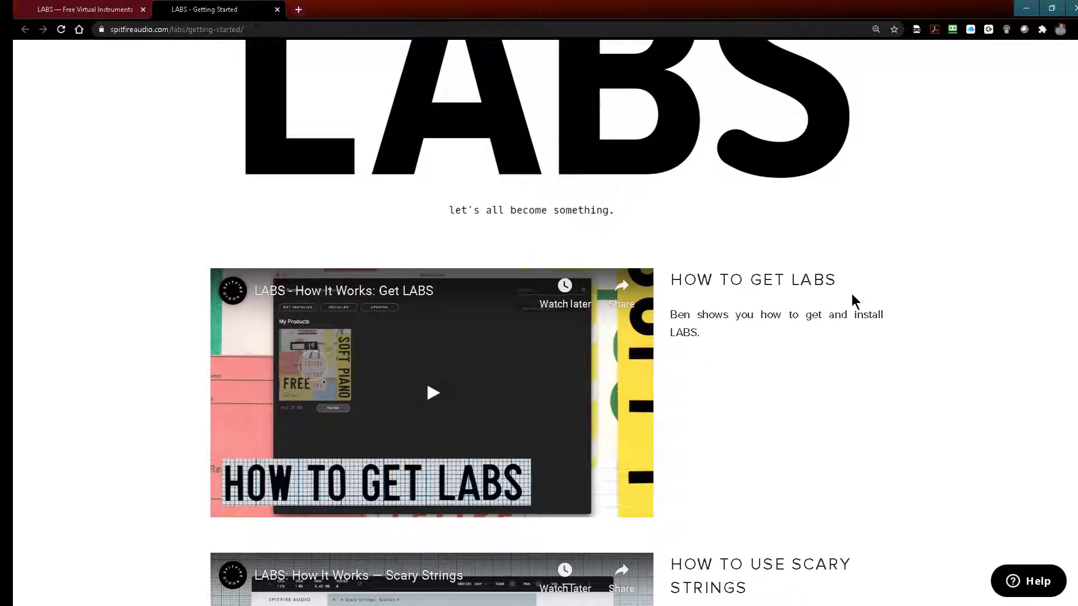
scroll(924, 314, down, 5)
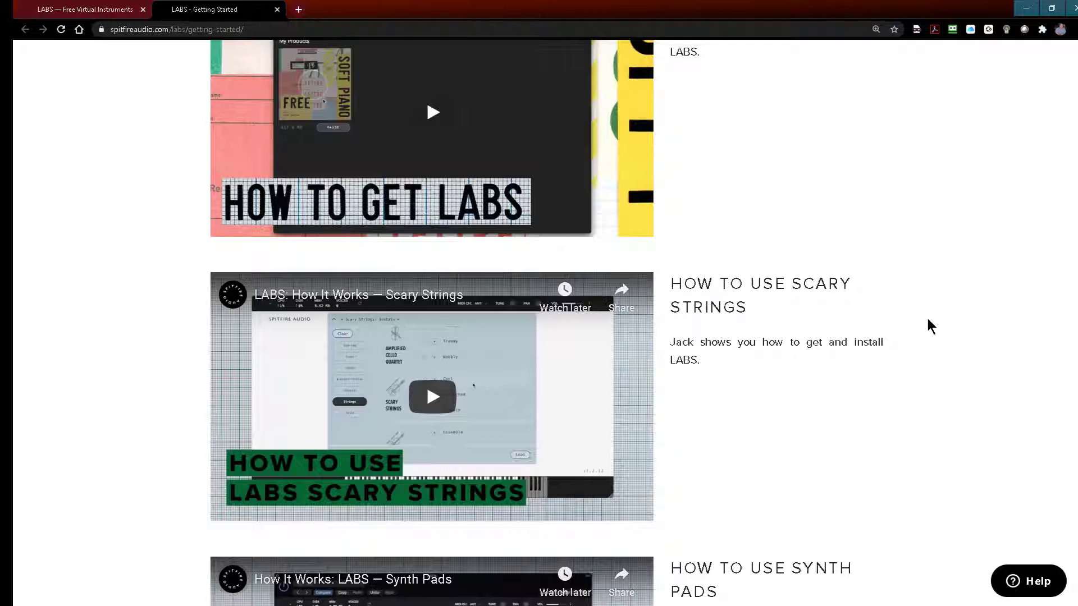
scroll(927, 319, down, 6)
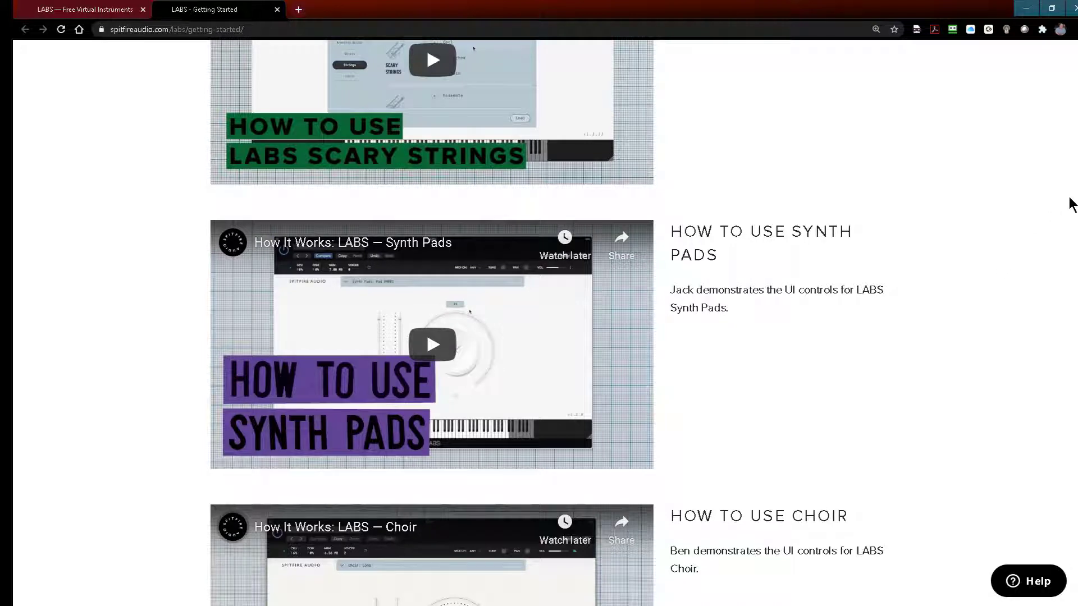
scroll(539, 323, up, 3)
scroll(539, 322, up, 12)
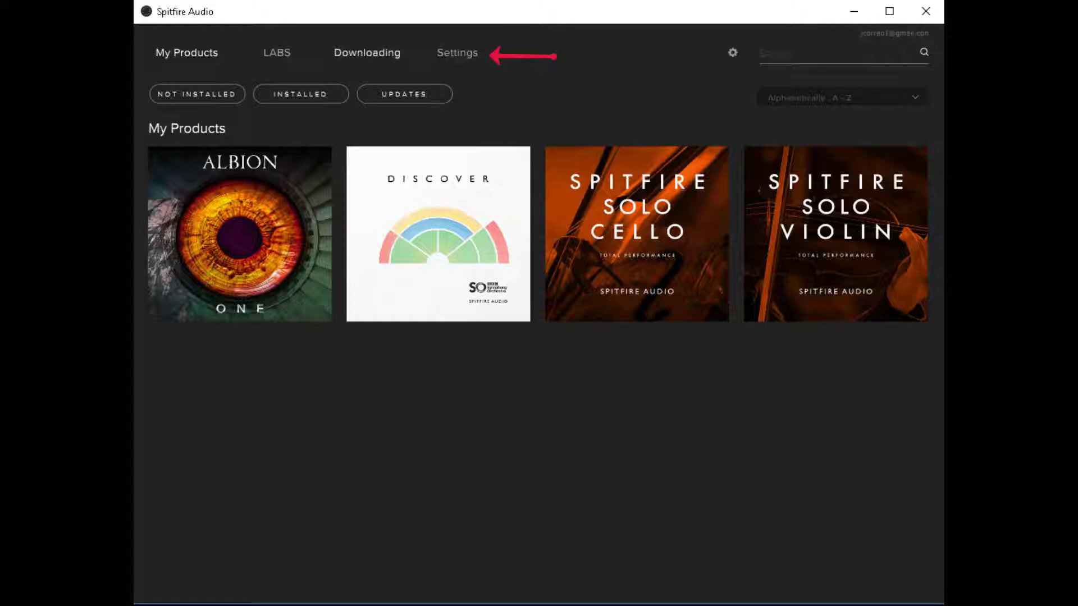
Show the VST2 and then VST3 plug-in install locations in Spitfire Audio's settings
click(452, 56)
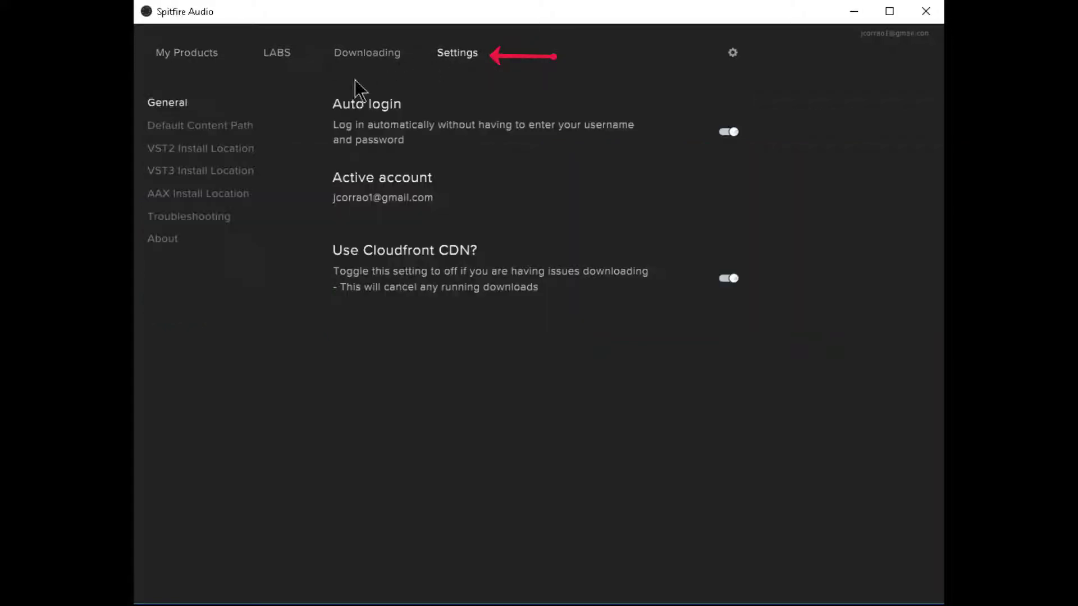
click(175, 152)
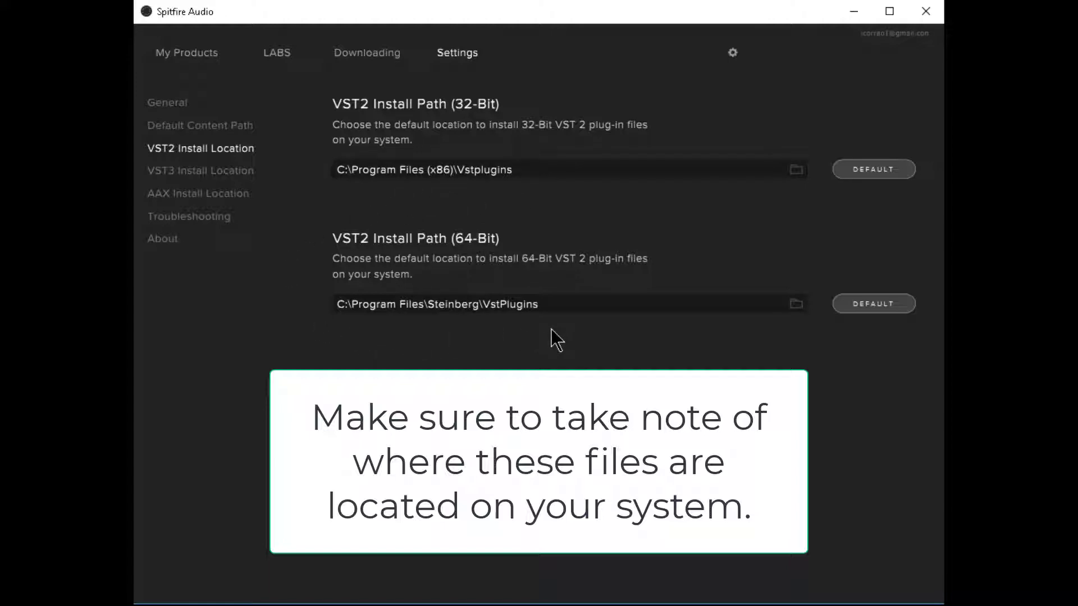
click(248, 175)
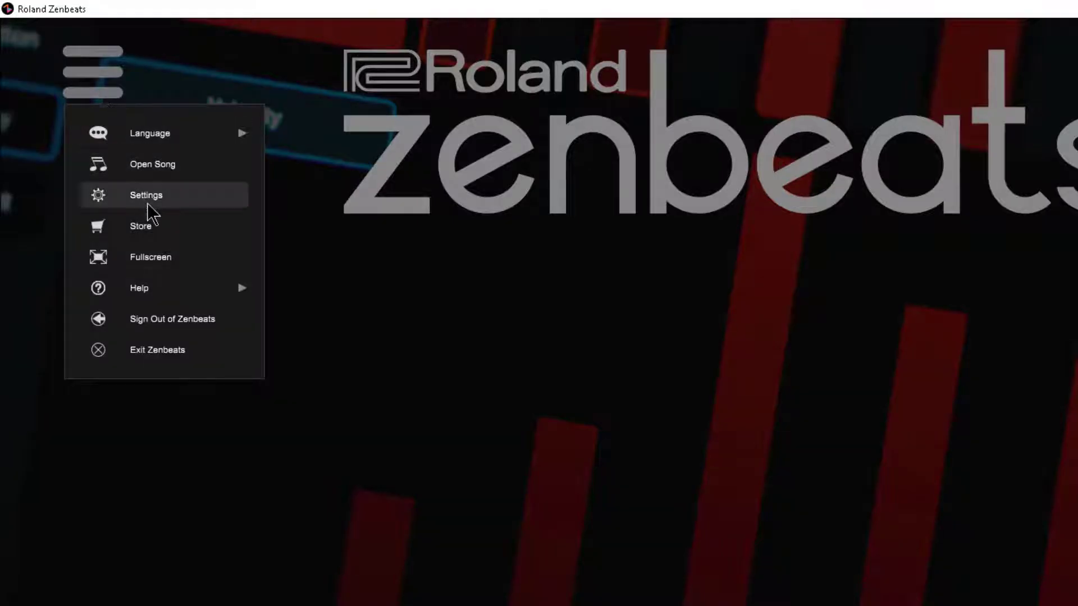
Run Scan for New in Zenbeats' Plugins settings and dismiss the no-new-plugins message
click(203, 214)
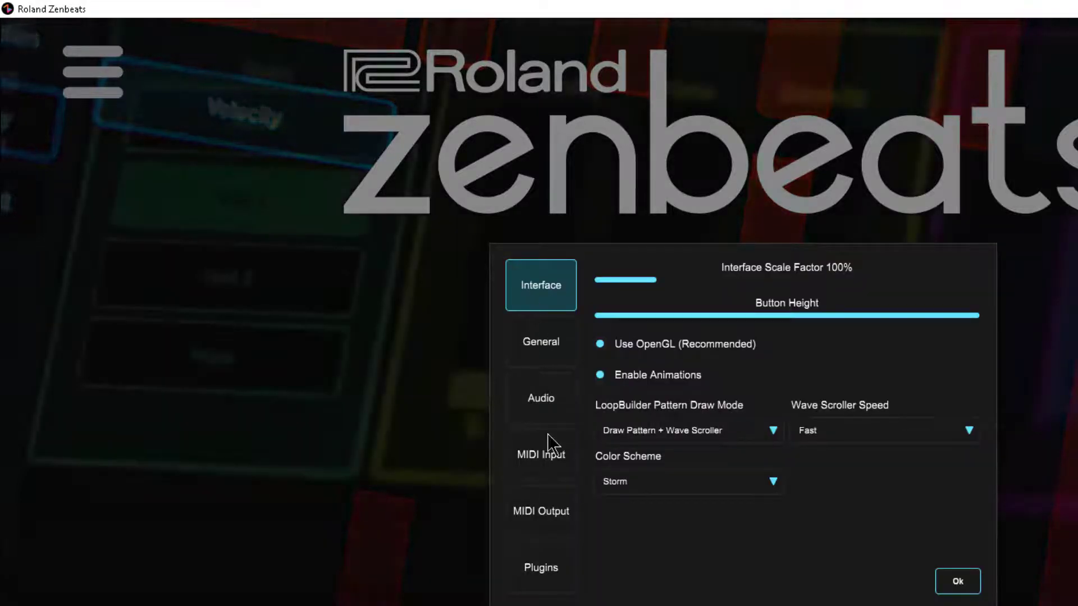
click(545, 558)
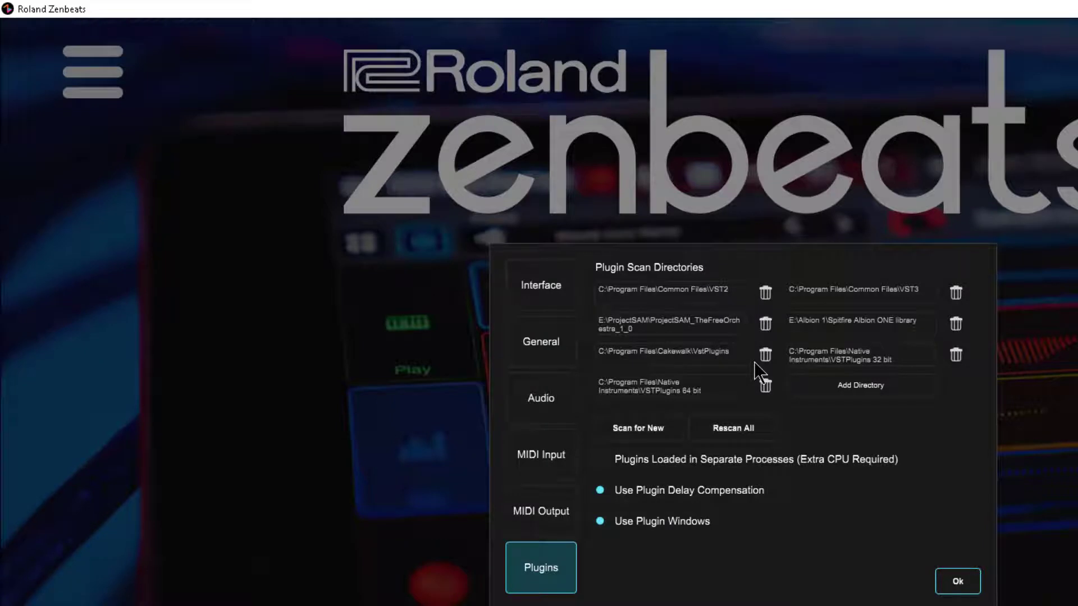
click(638, 429)
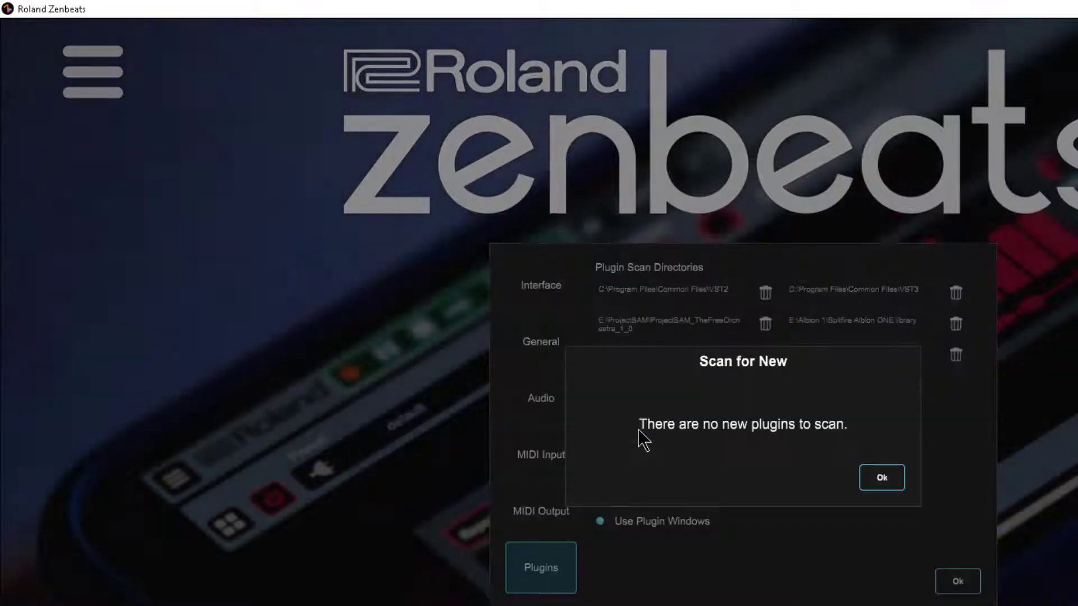
click(879, 479)
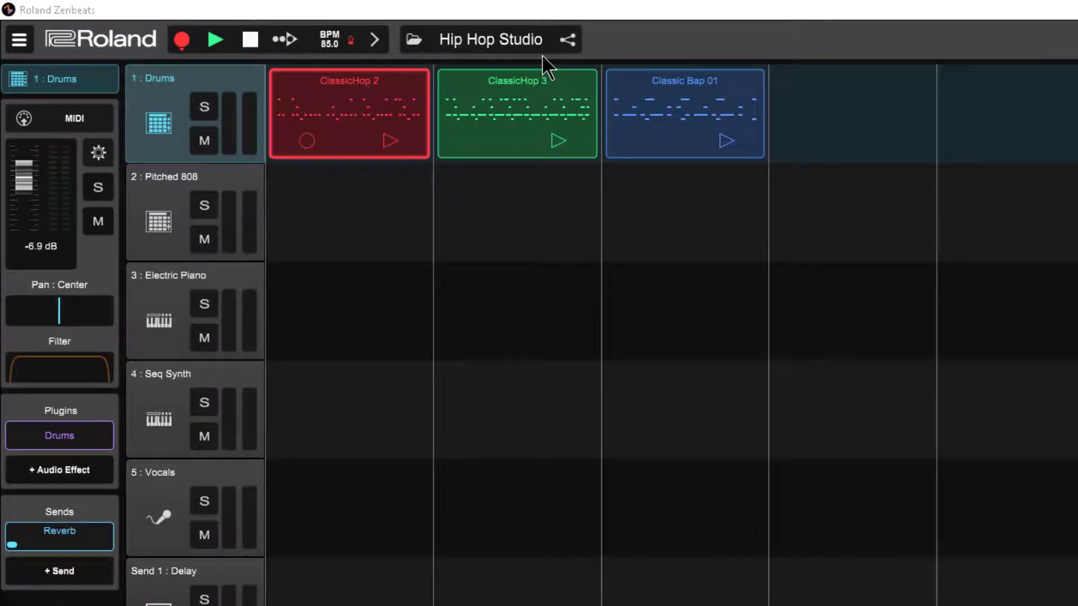
Switch Key Lock off in the F# Minor key settings of the Hip Hop Studio song
click(374, 40)
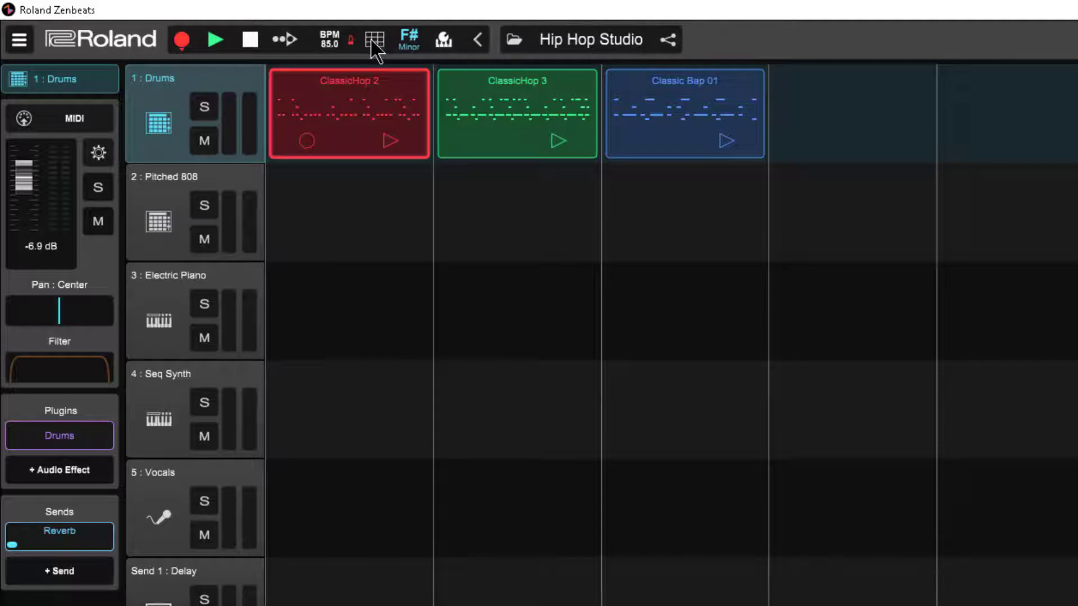
click(408, 40)
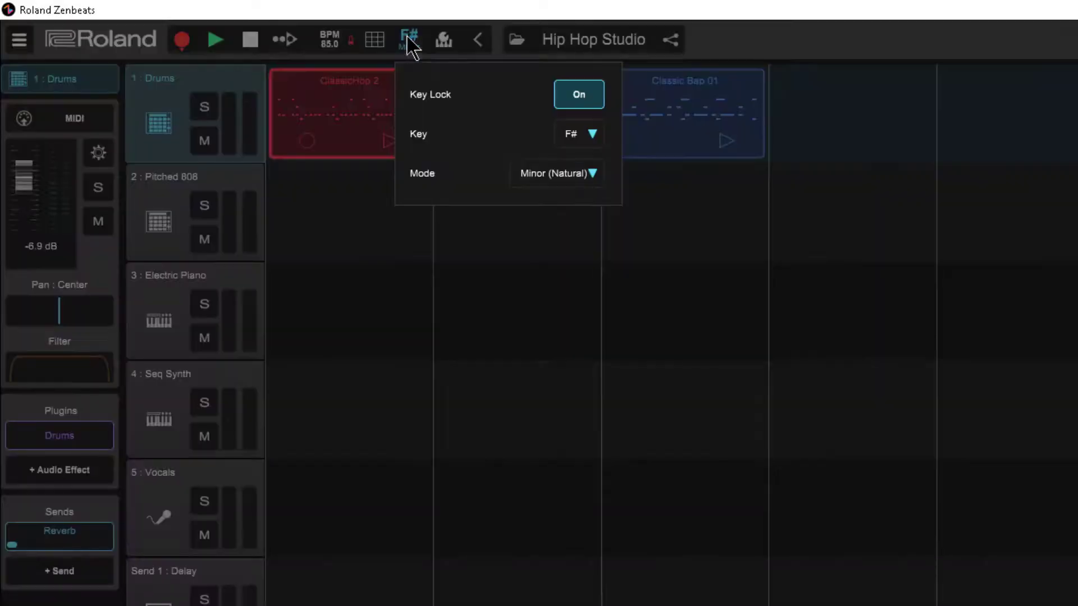
click(569, 101)
click(749, 38)
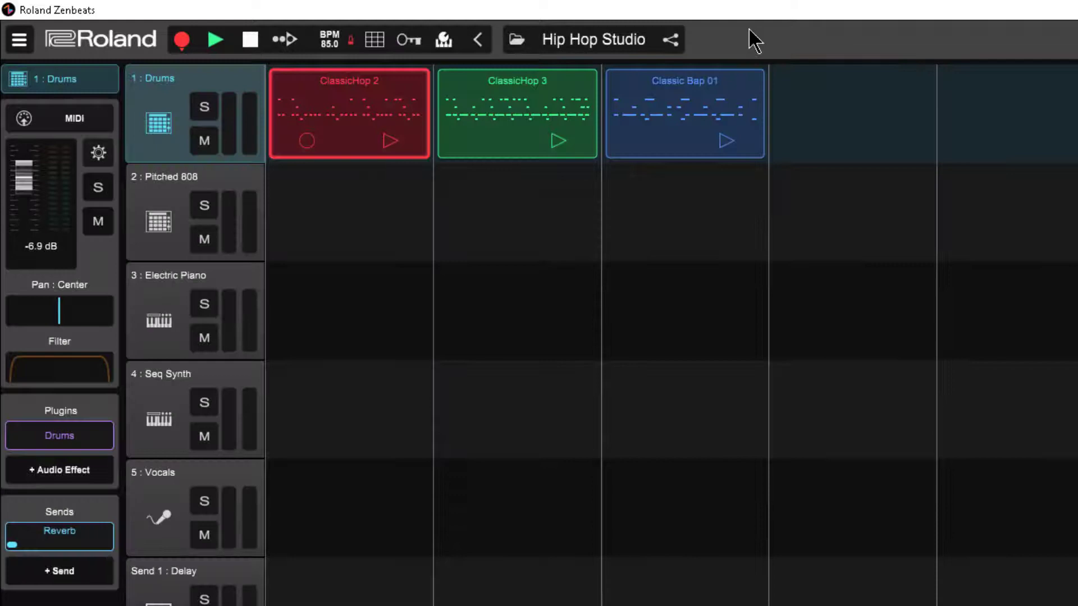
Delete the Pitched 808, Electric Piano and Vocals tracks via their context menus
right_click(171, 222)
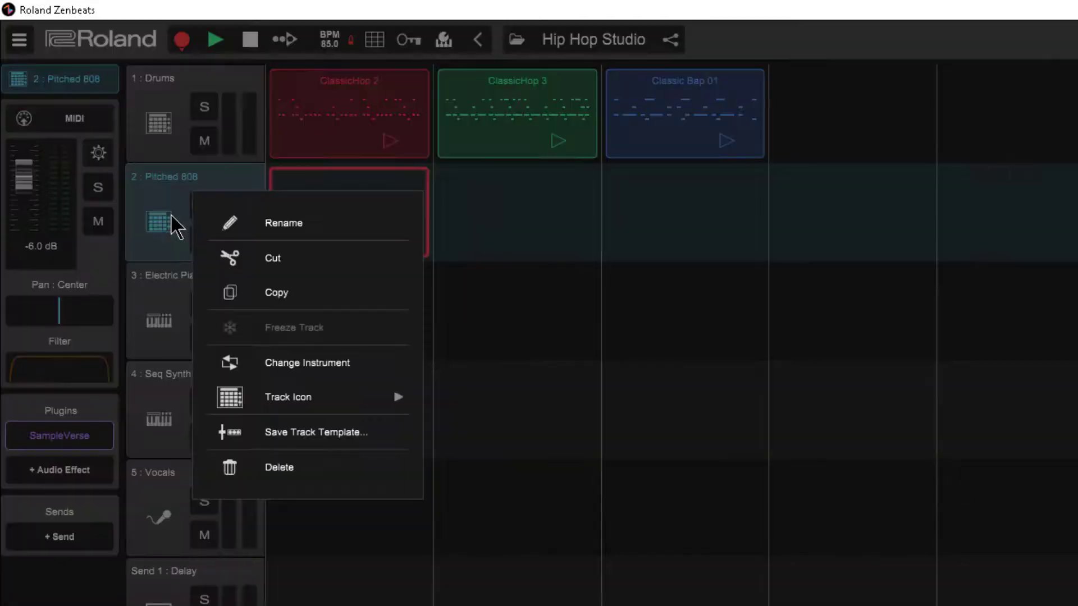
click(275, 475)
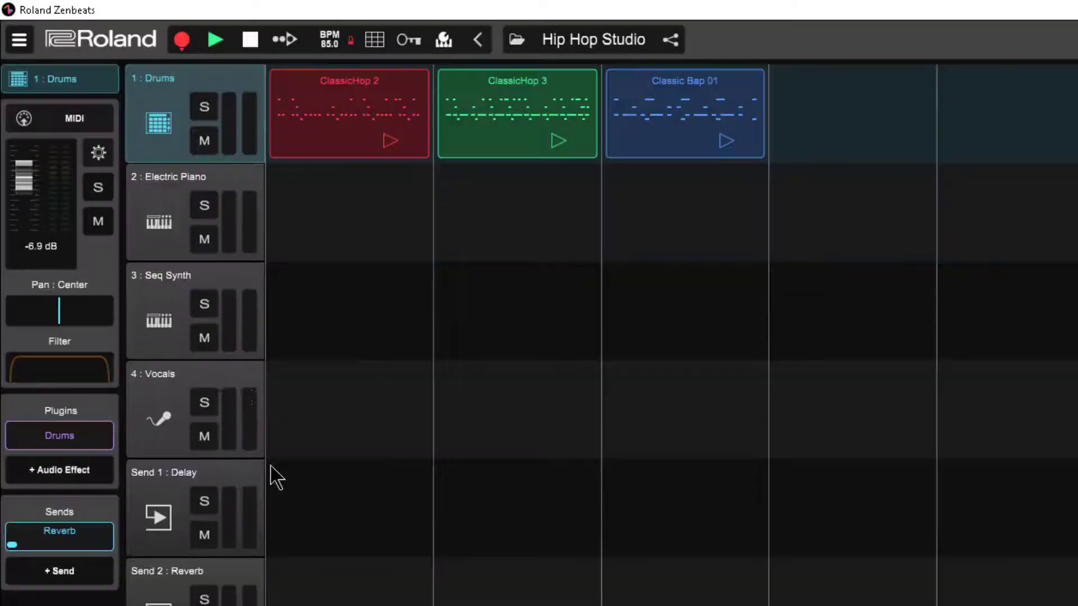
right_click(156, 218)
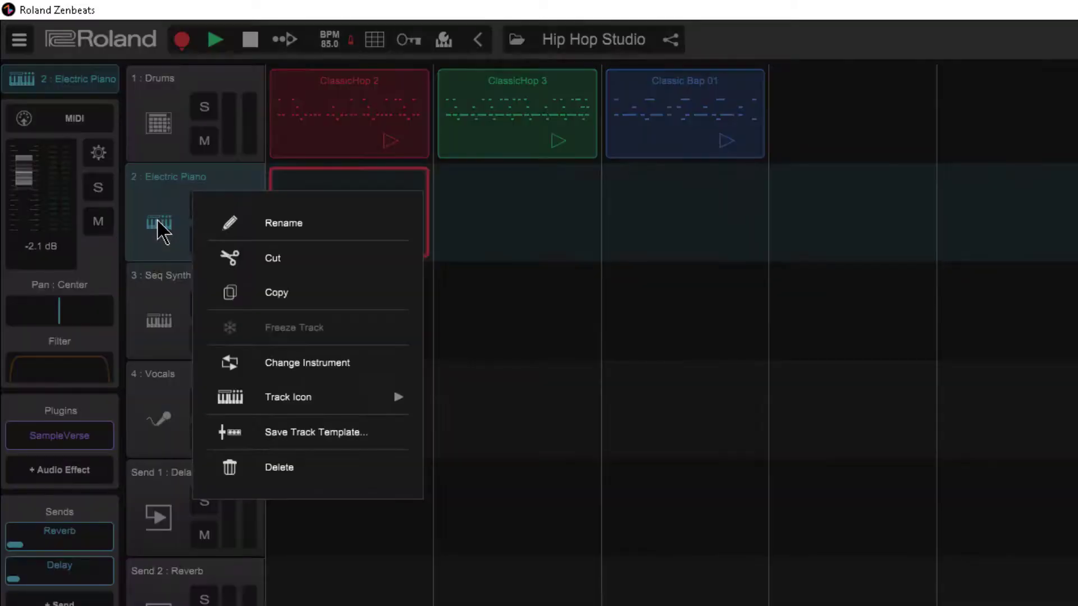
click(258, 467)
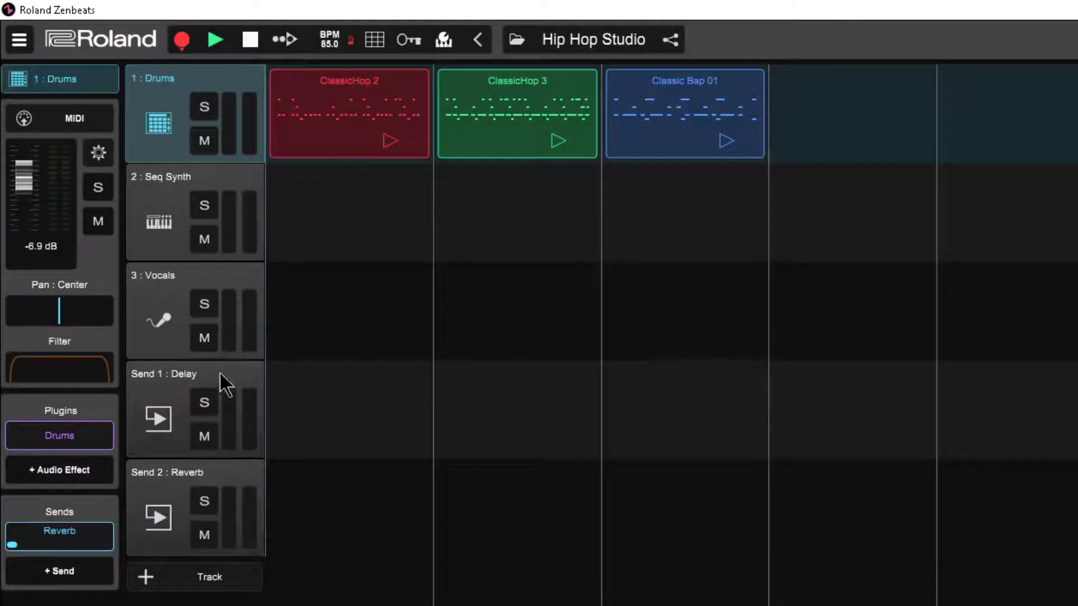
right_click(163, 321)
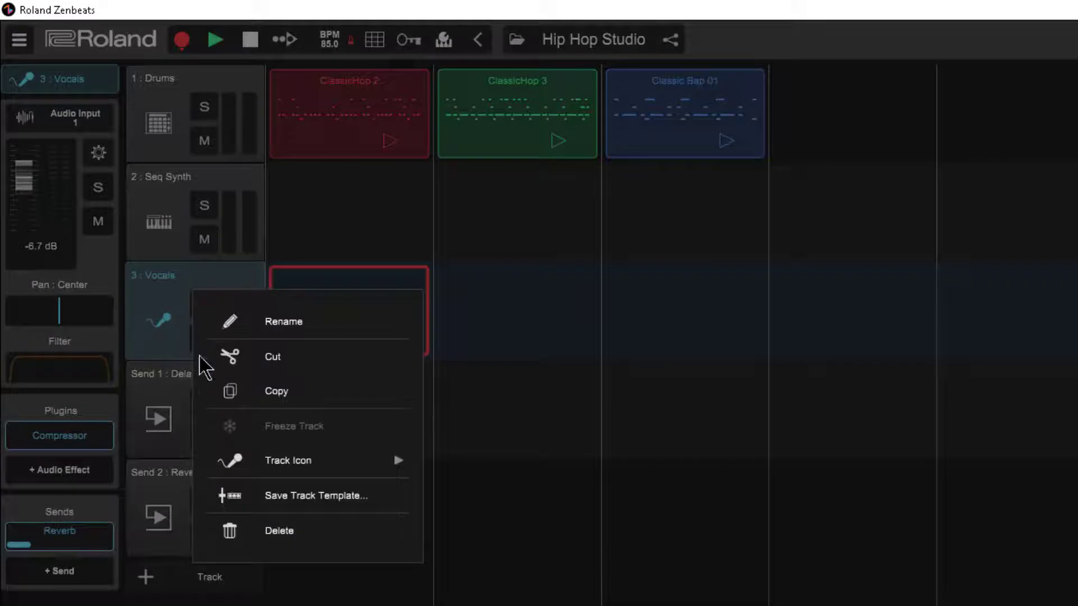
click(295, 530)
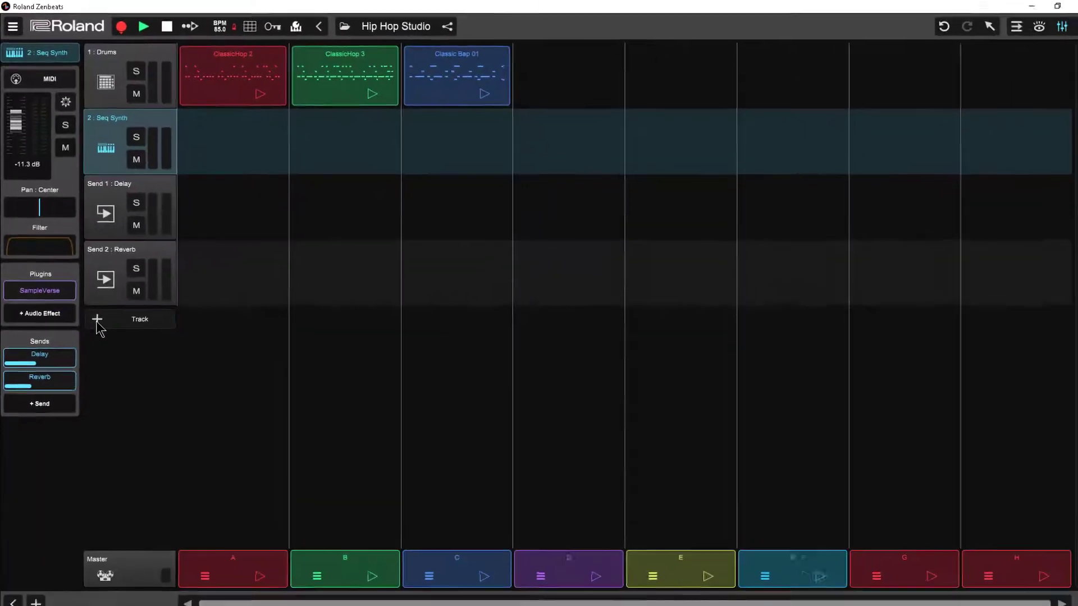
Add an instrument track and load LABS from the VST3, Spitfire Audio-filtered plugin list
click(97, 321)
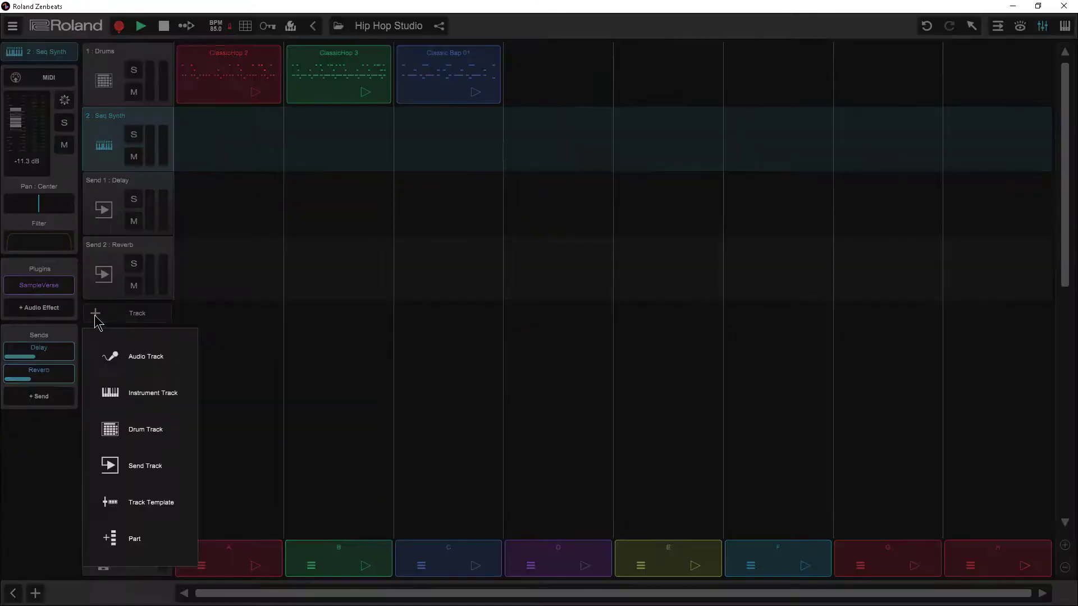
click(135, 395)
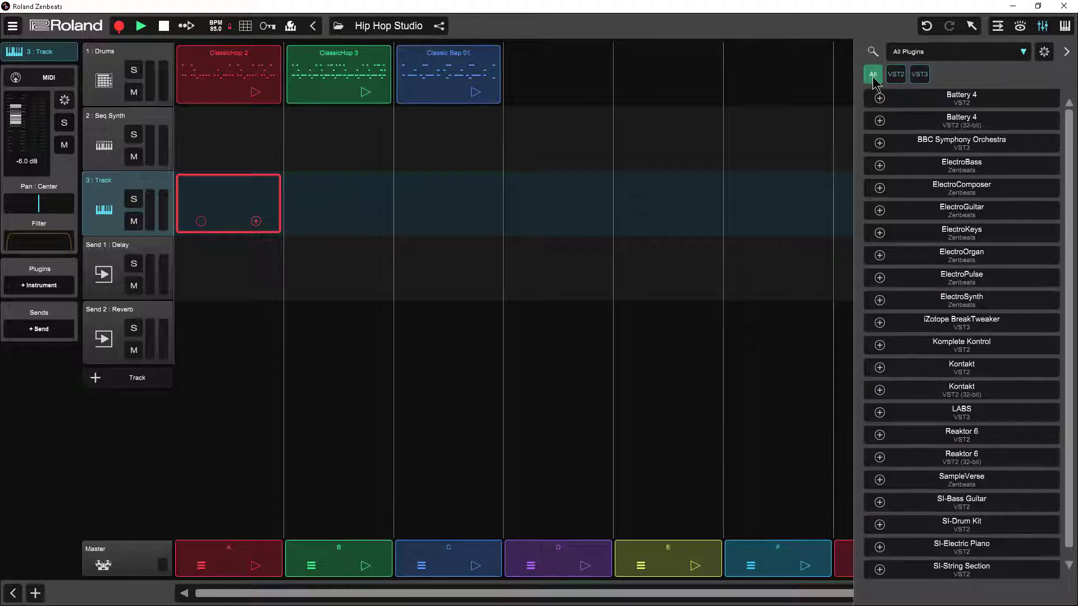
click(895, 74)
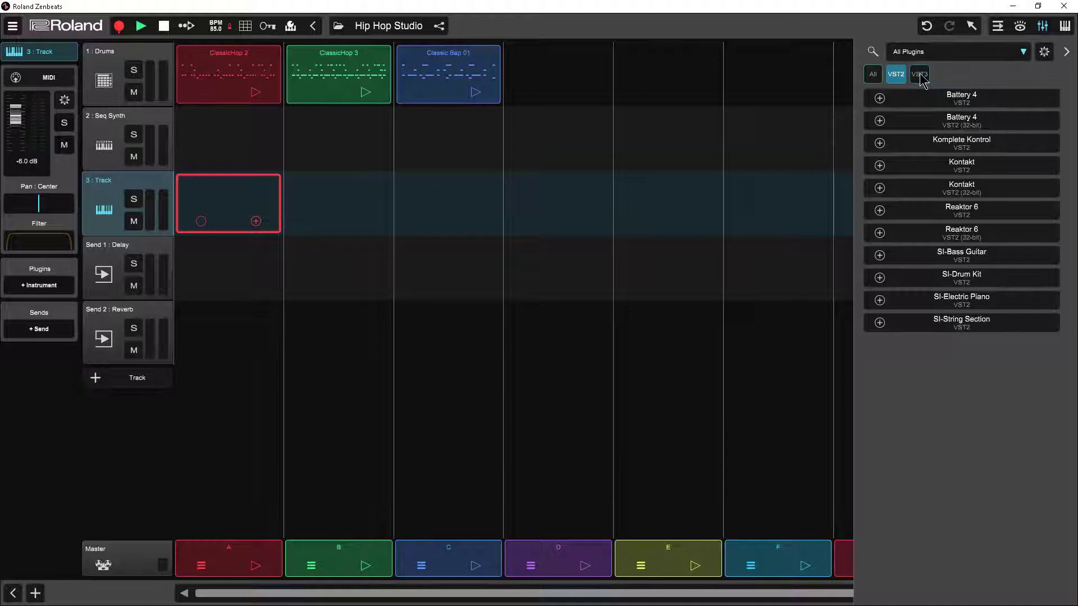
click(920, 76)
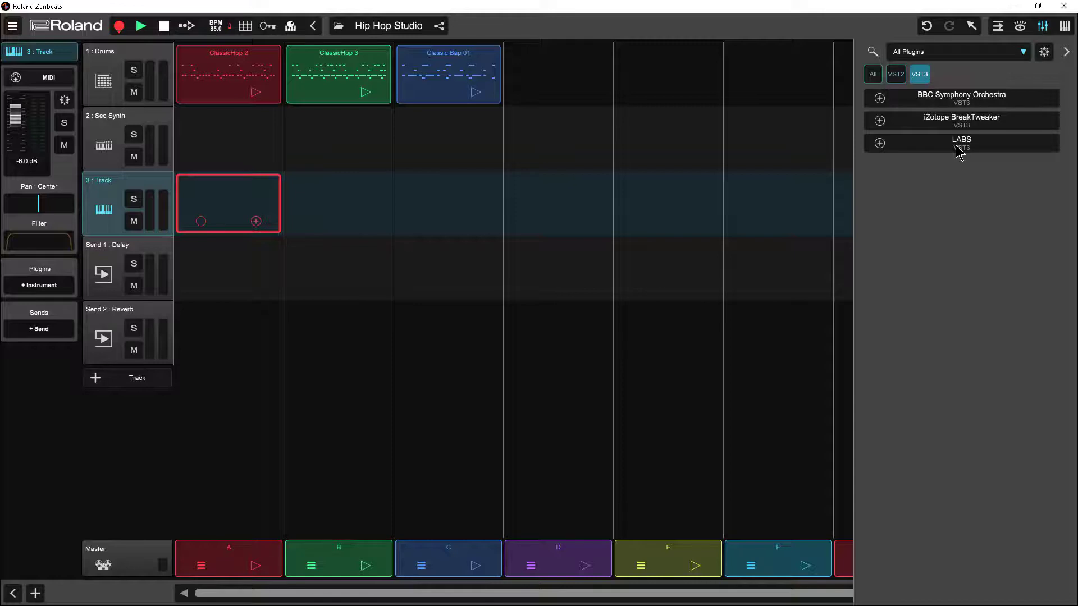
click(1022, 52)
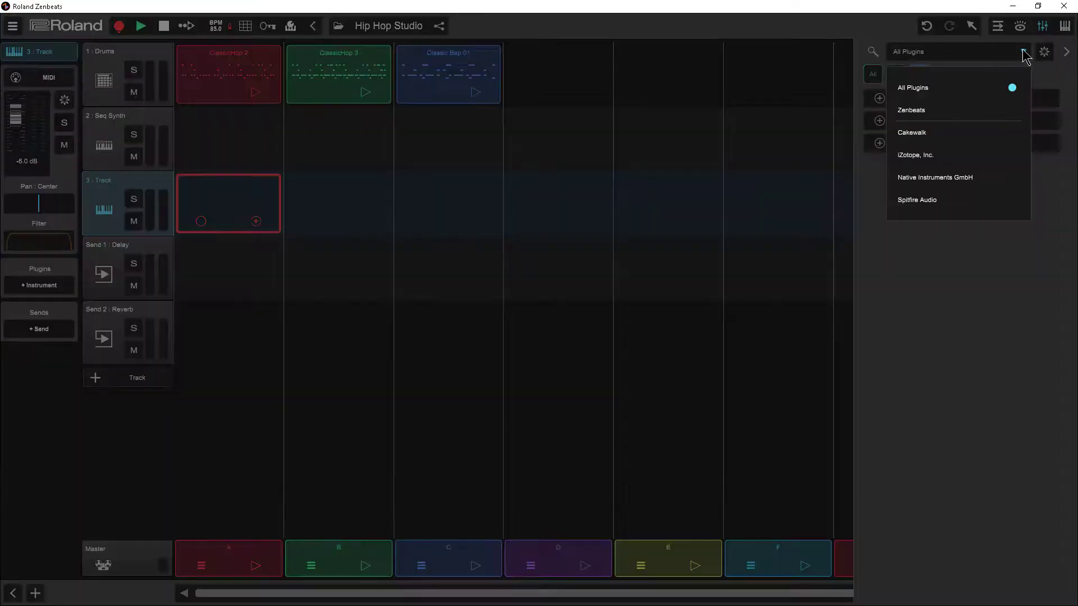
click(936, 201)
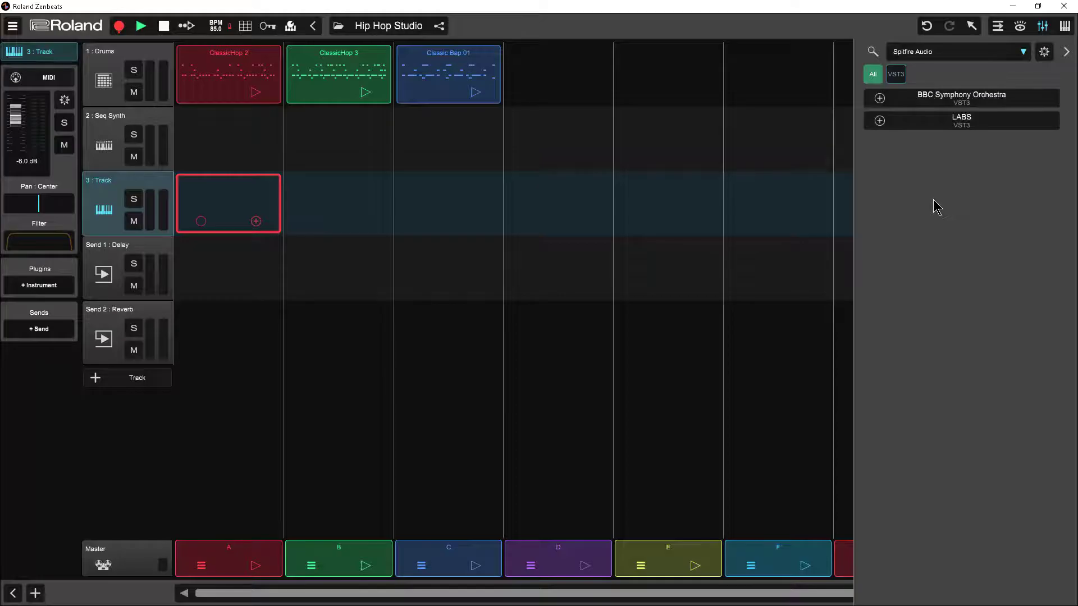
click(879, 121)
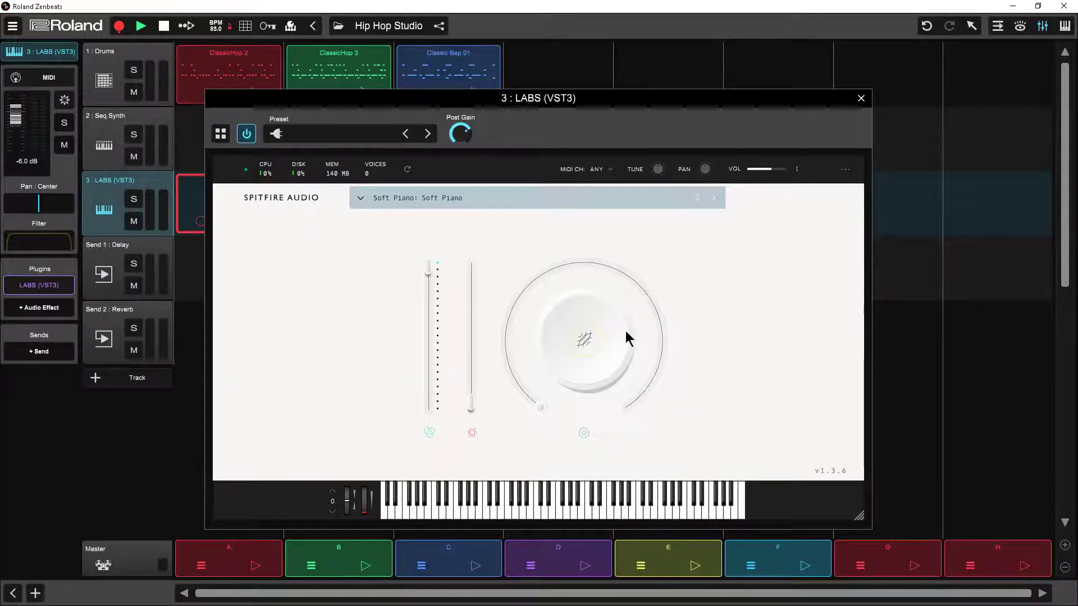
Raise the Soft Piano's second slider and dial to maximum, then play two test notes
drag(471, 408, 474, 275)
mouse_move(538, 412)
drag(539, 412, 550, 301)
click(547, 508)
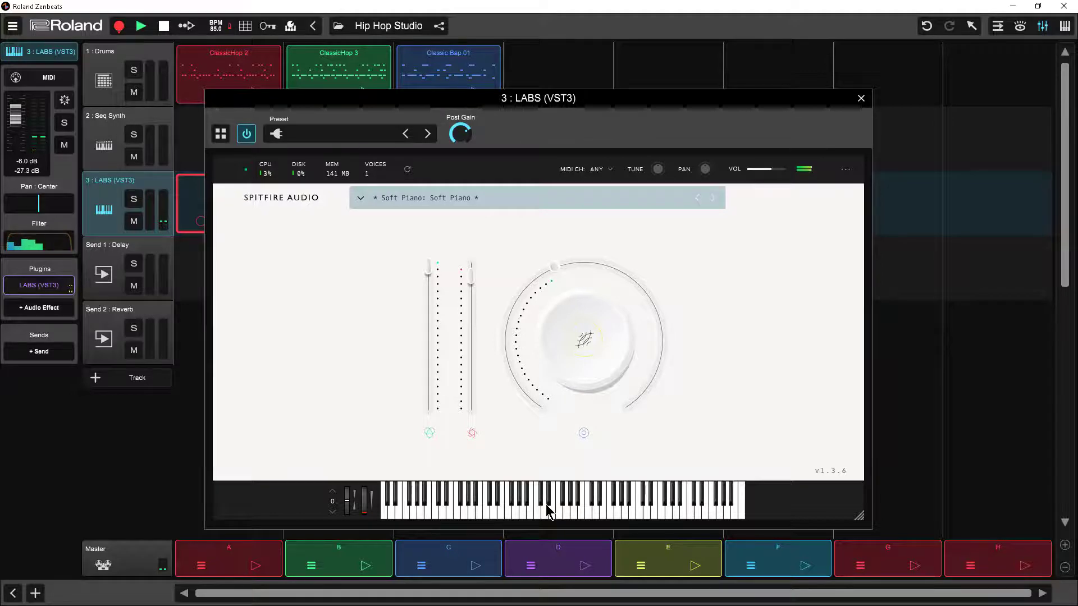
click(578, 508)
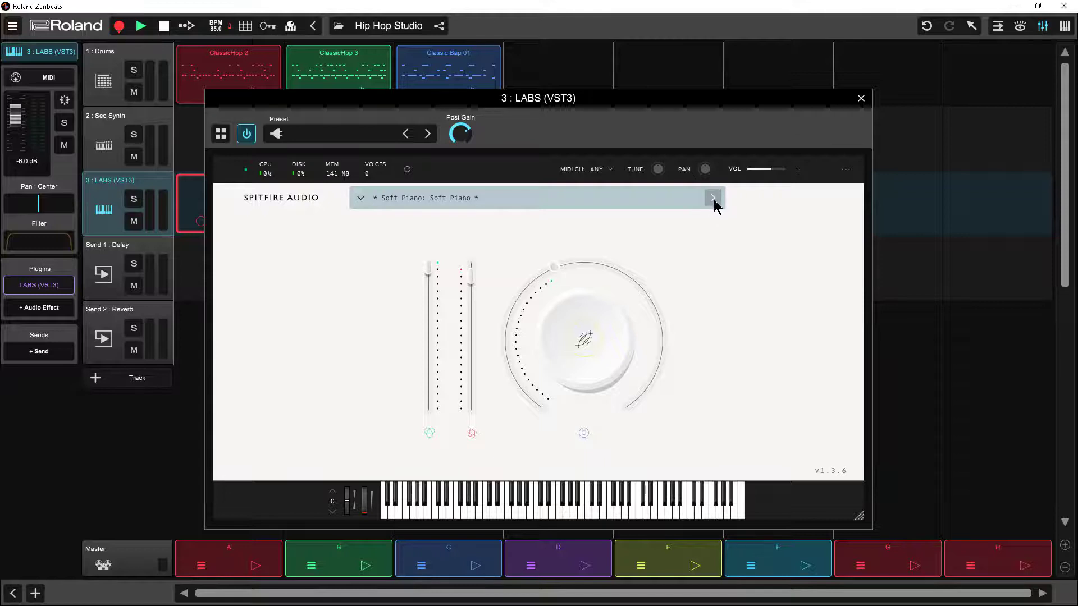
Load the Strings > Ensemble patch in LABS and play a note to audition it
click(440, 204)
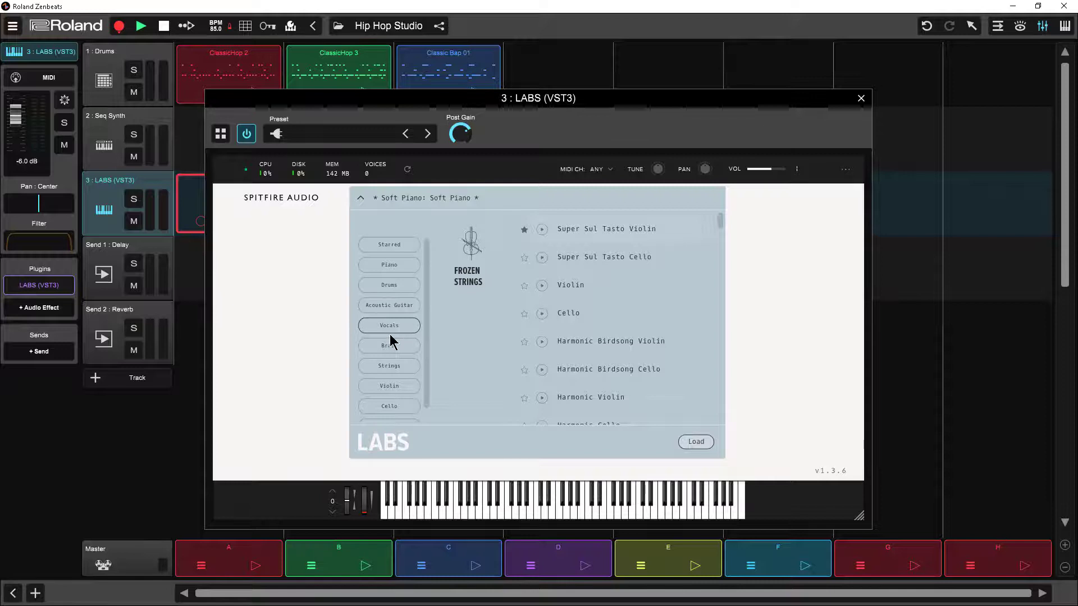
click(390, 367)
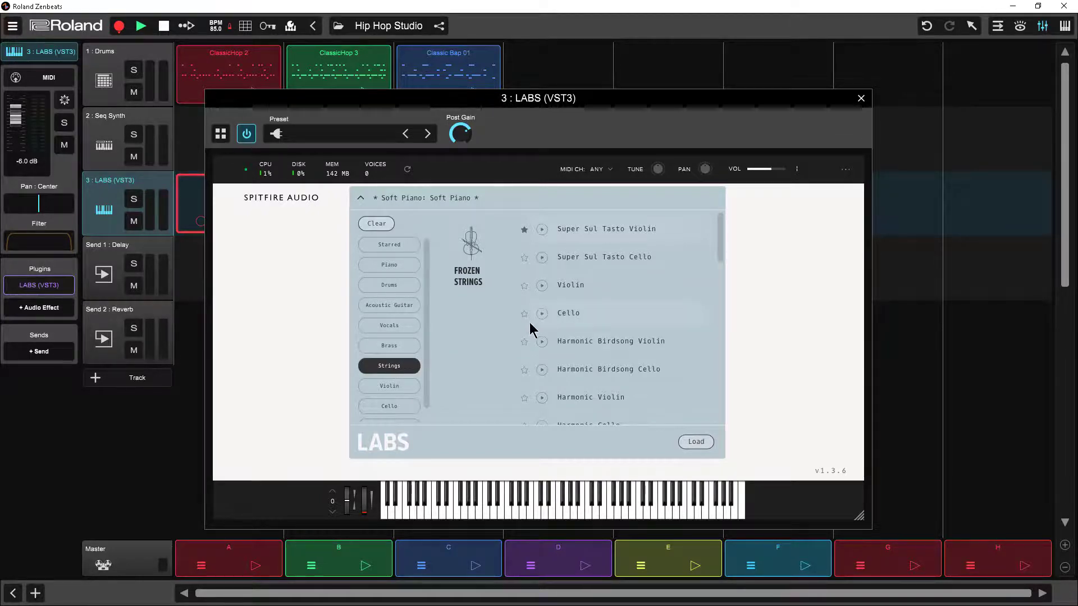
scroll(530, 328, down, 3)
scroll(529, 330, down, 1)
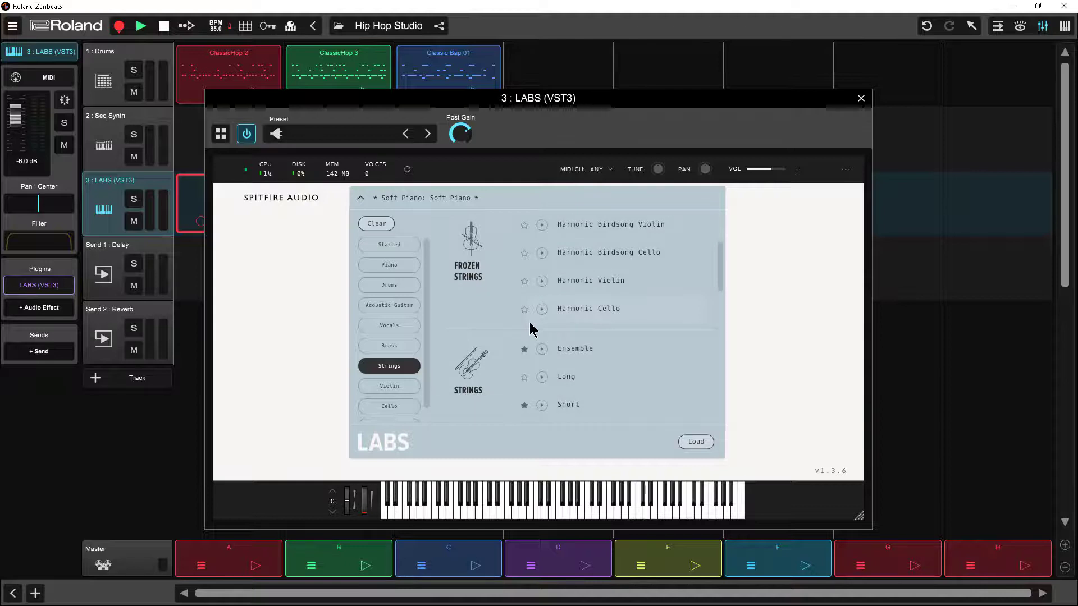
scroll(529, 326, down, 2)
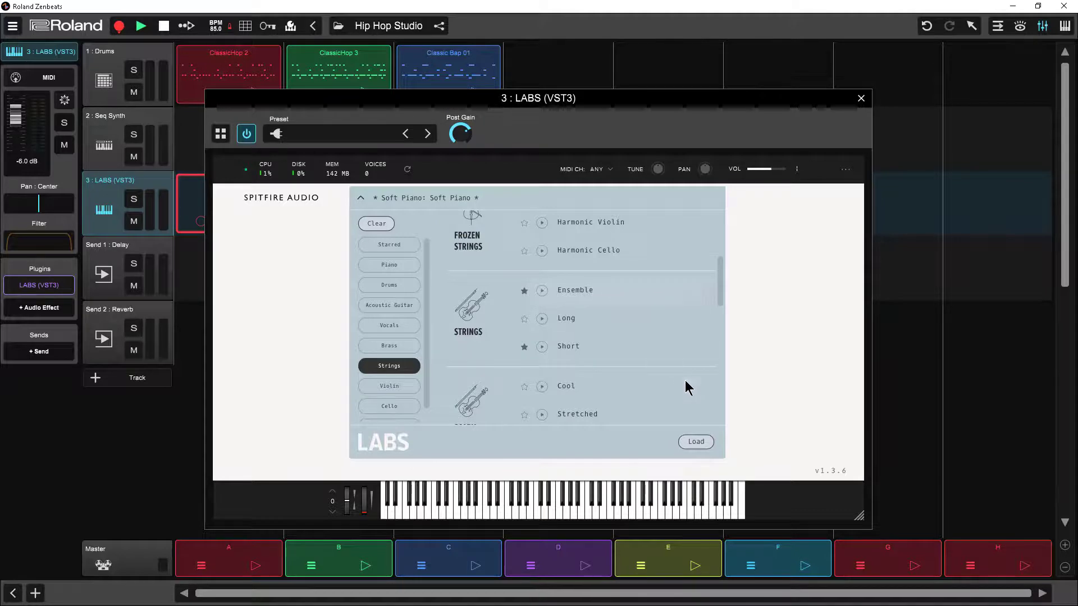
click(700, 445)
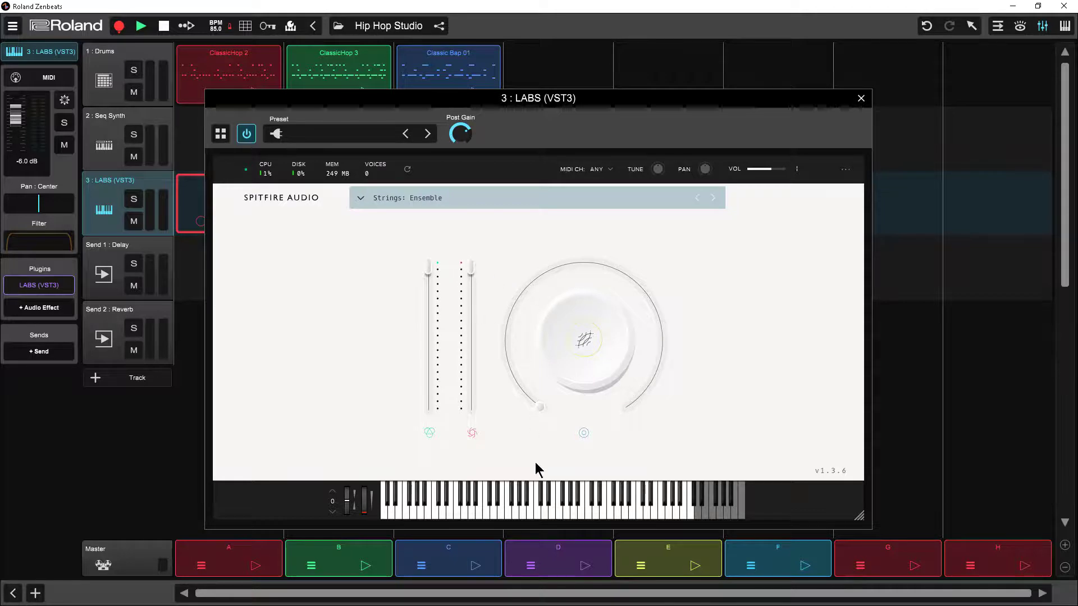
click(531, 509)
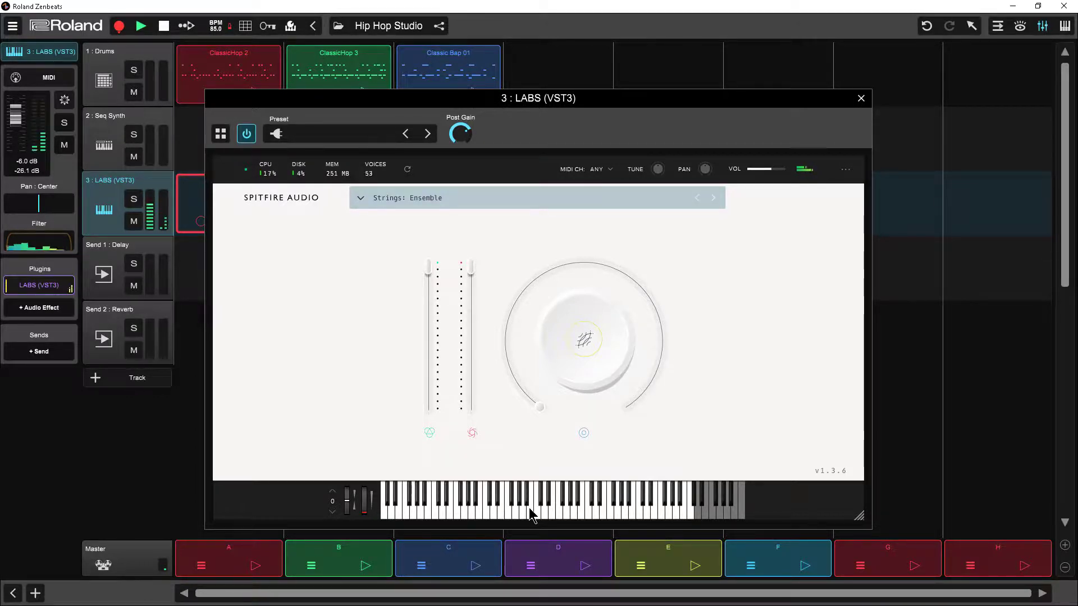
Close the LABS window and record a MIDI clip on the strings track
click(860, 100)
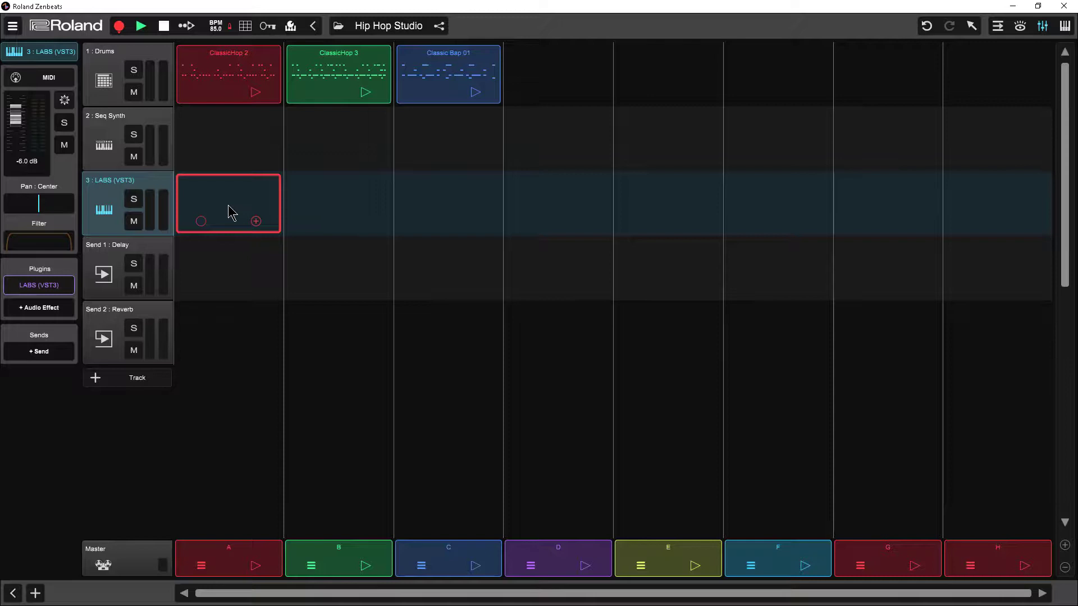
click(202, 221)
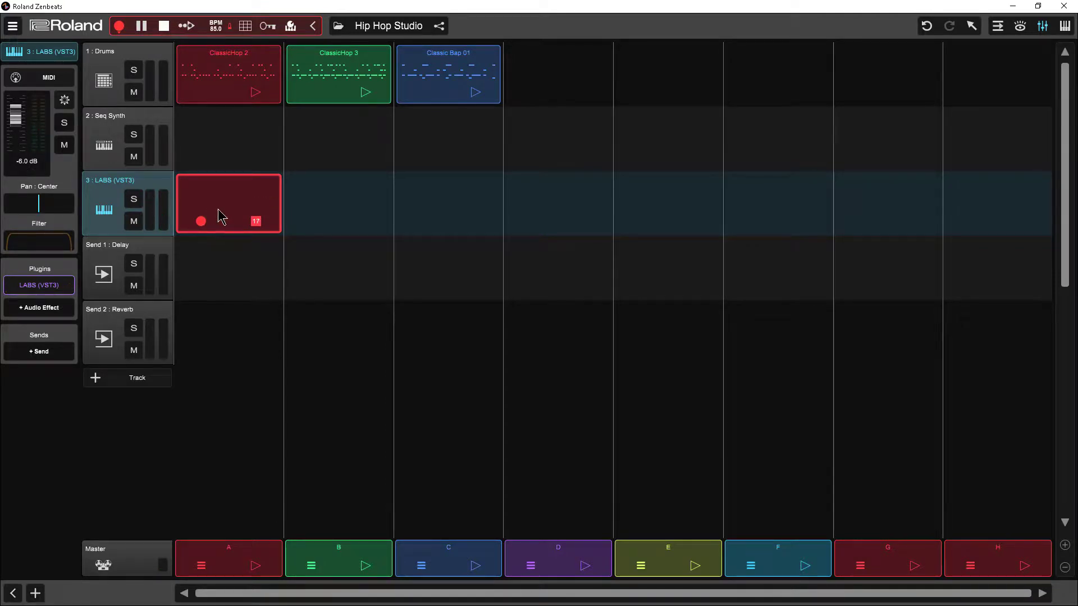
click(256, 221)
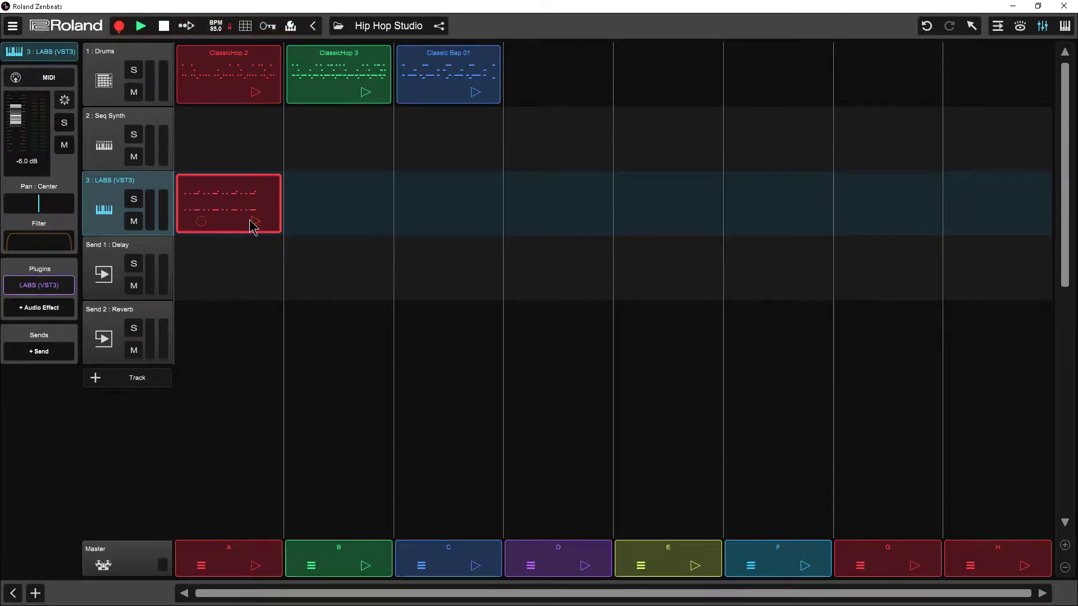
Shorten the recorded clip's loop to end at 1.00 in the note editor
double_click(247, 210)
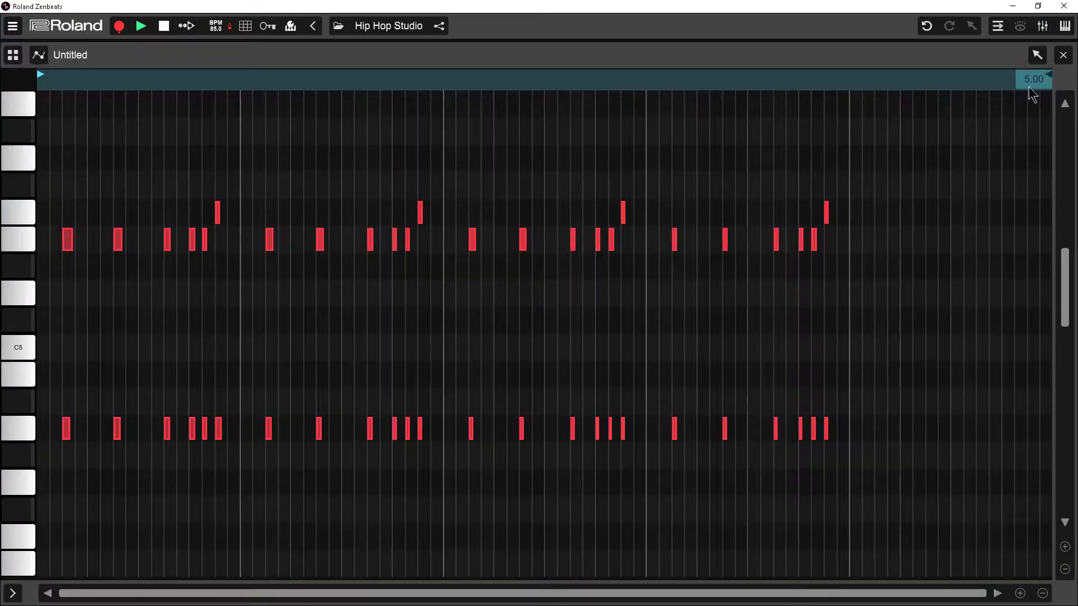
drag(1018, 91, 240, 194)
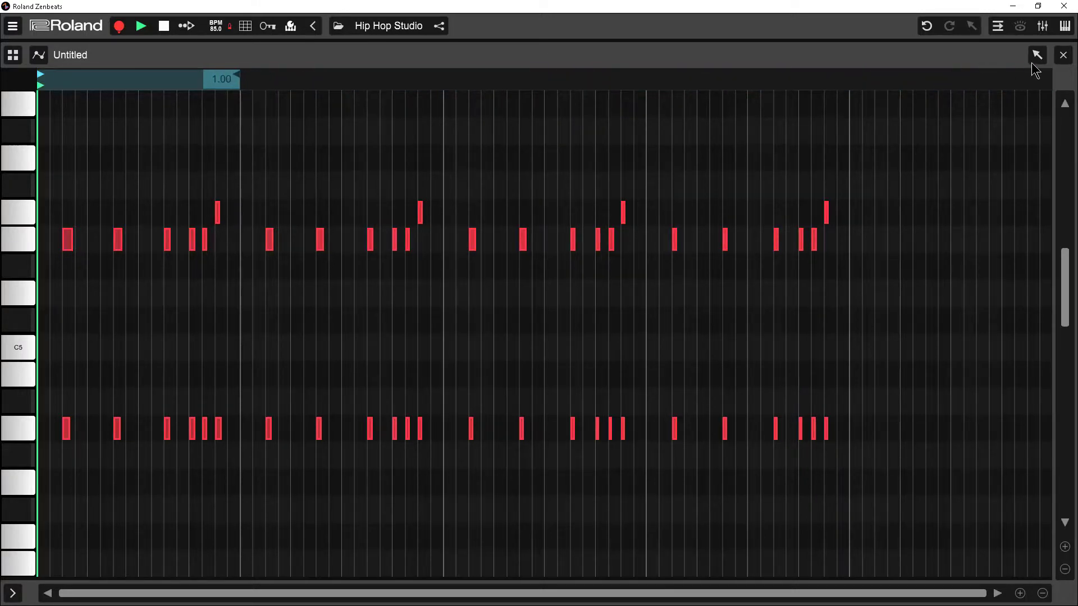
click(1062, 54)
Launch scene A so the ClassicHop 2 drums and LABS strings clip play together
click(254, 567)
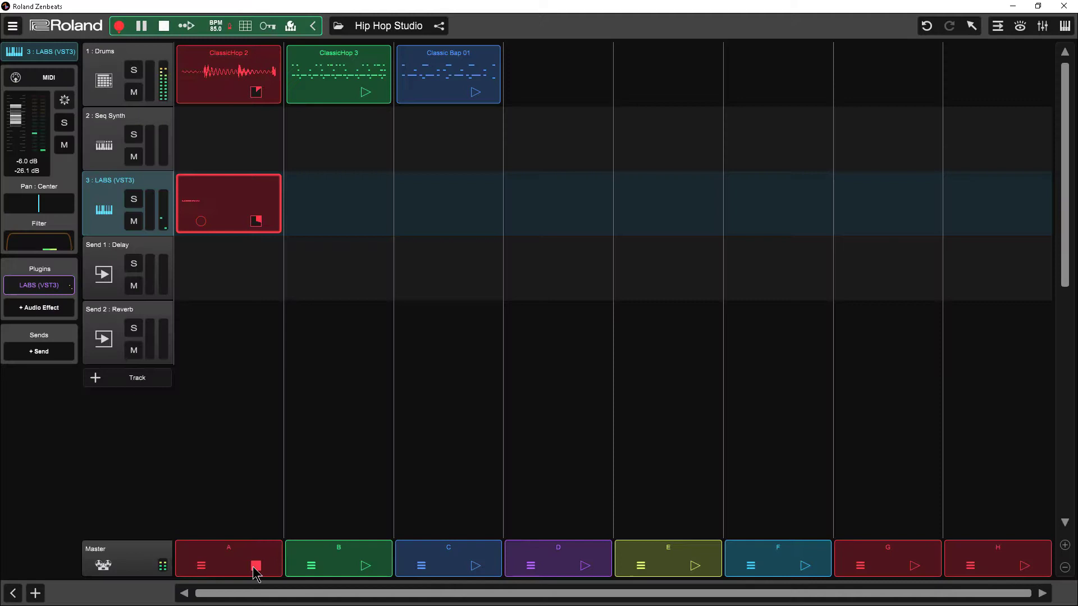